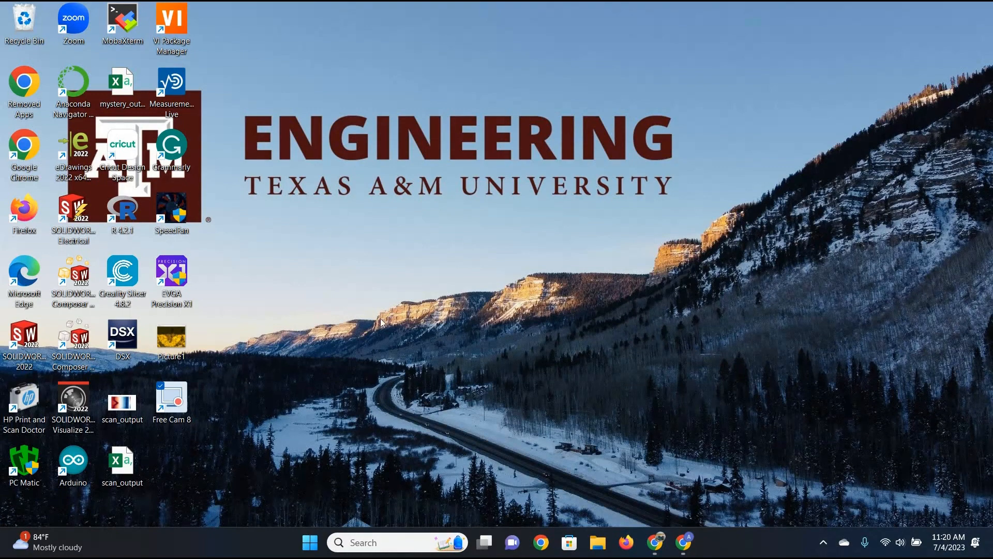
- Launch SOLIDWORKS 2022, create a new assembly and place the Tutorial Beam part in it
{"action": "double_click", "coordinate": [23, 348]}
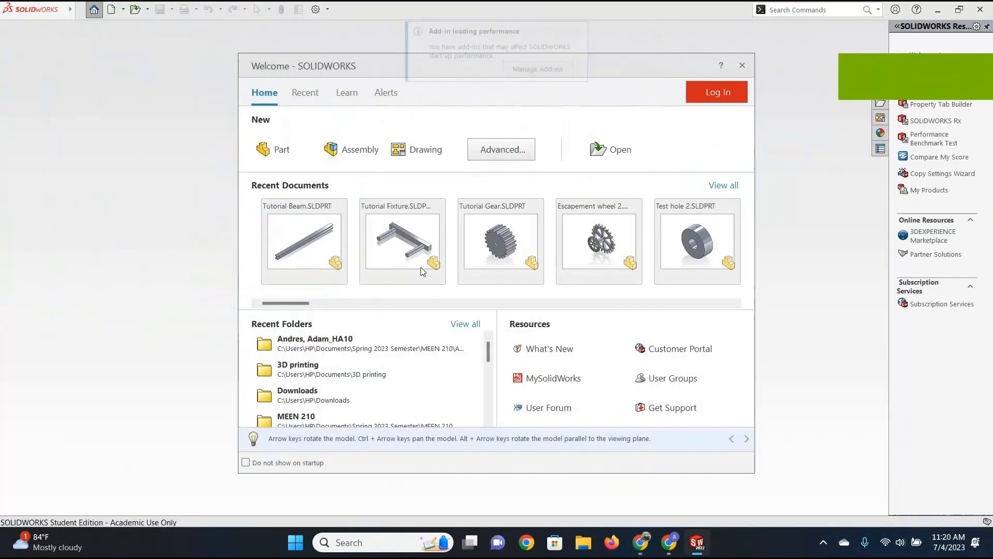
{"action": "left_click", "coordinate": [357, 150]}
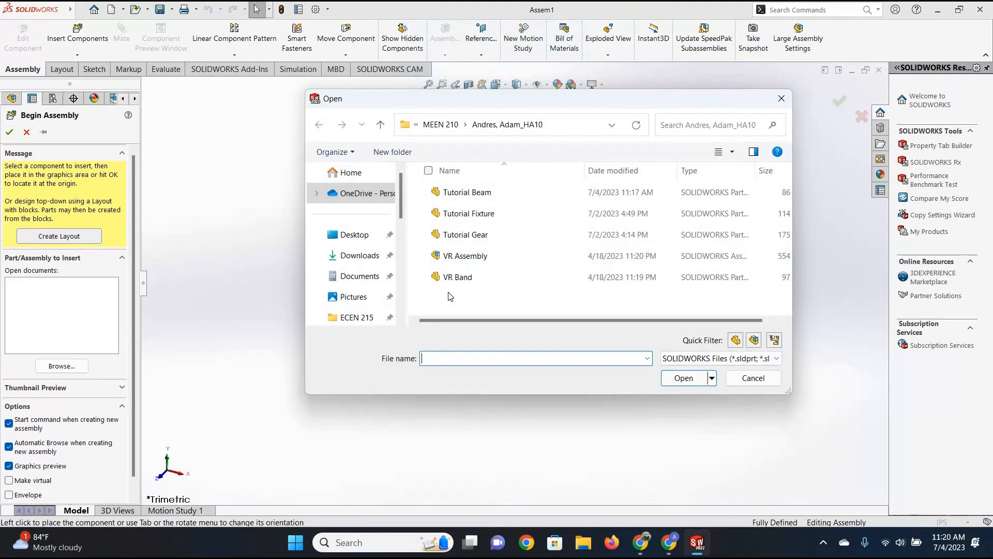
{"action": "left_click", "coordinate": [485, 196]}
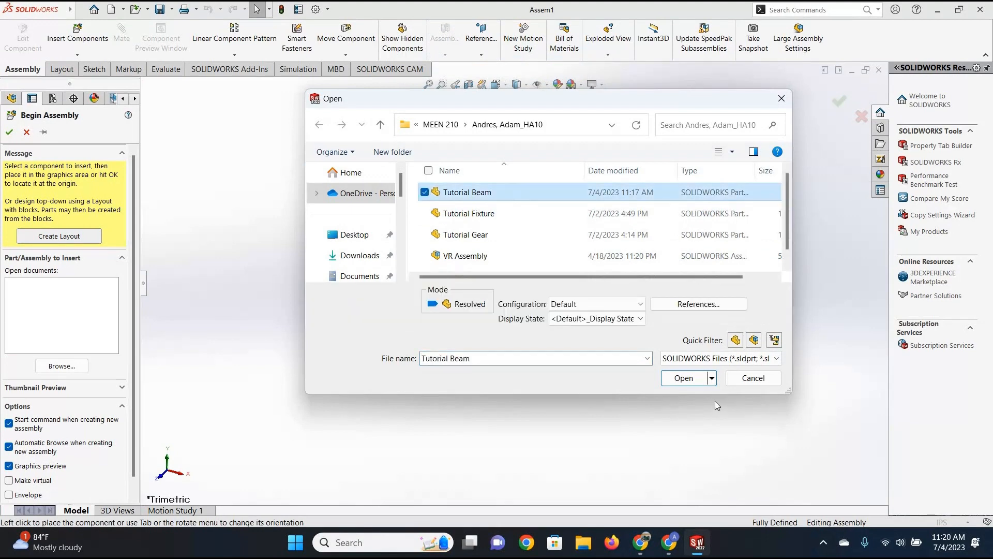
{"action": "left_click", "coordinate": [683, 378]}
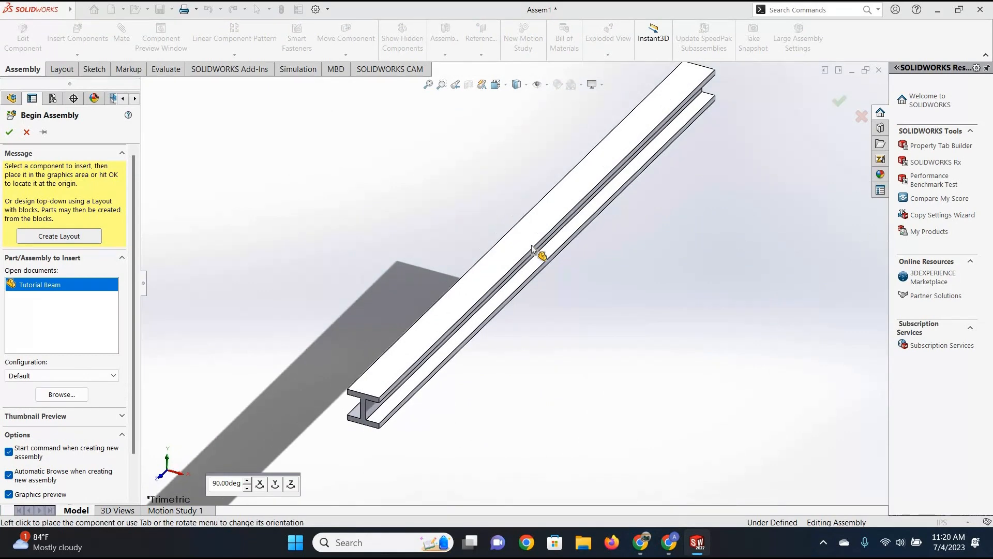
{"action": "left_click", "coordinate": [561, 257]}
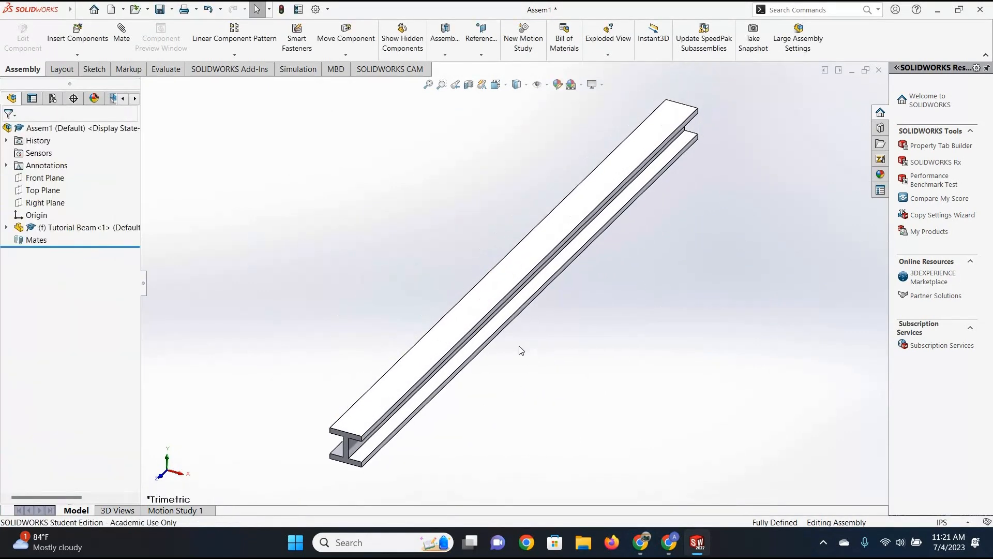
- Create a new Static simulation study for the beam assembly with the default name Static 1
{"action": "middle_click_drag", "start_coordinate": [526, 344], "coordinate": [355, 318]}
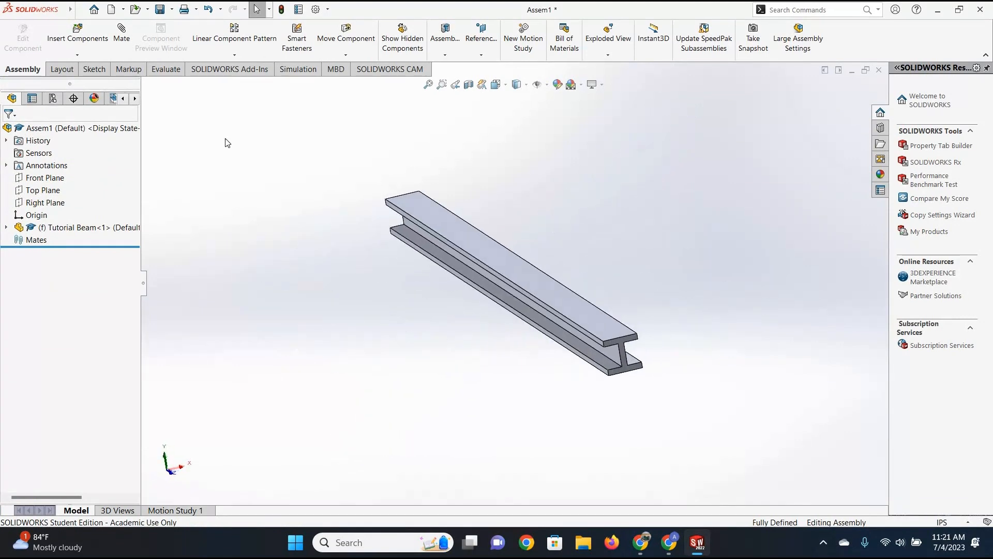
{"action": "left_click", "coordinate": [233, 70]}
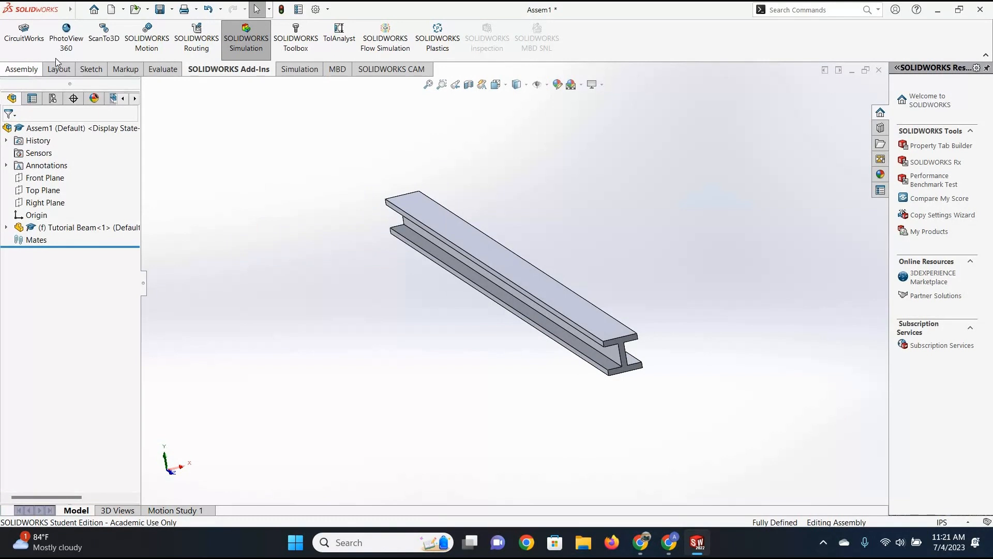
{"action": "left_click", "coordinate": [23, 69]}
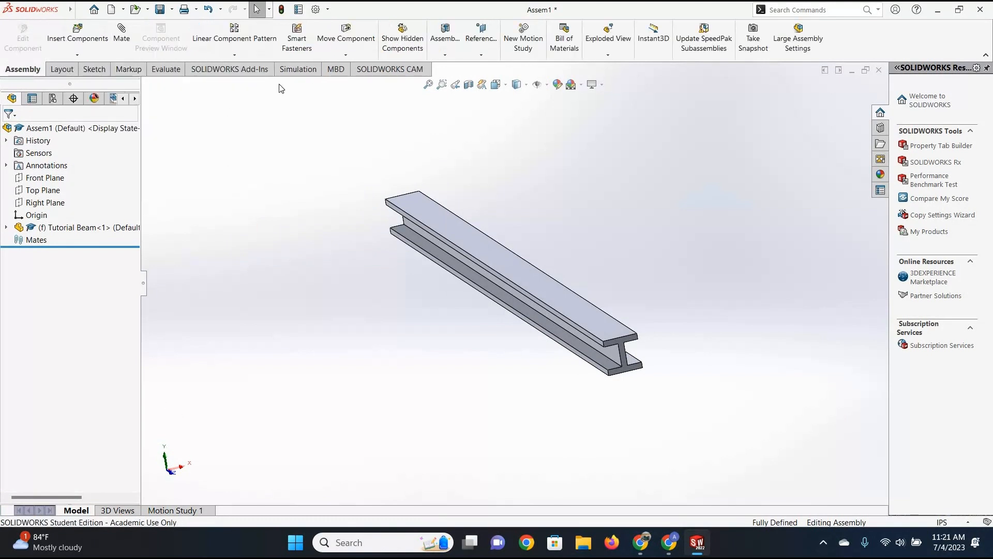
{"action": "left_click", "coordinate": [299, 69]}
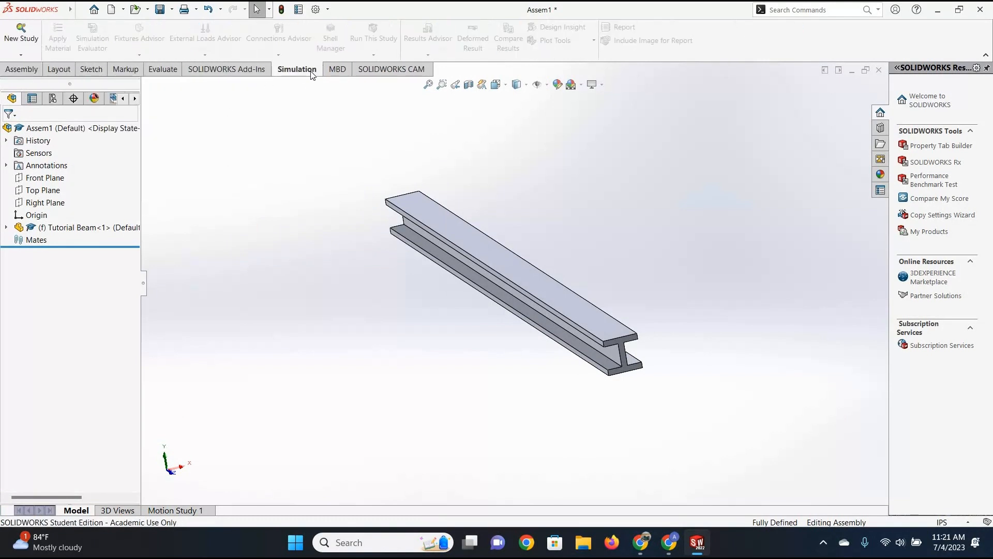
{"action": "left_click", "coordinate": [25, 40]}
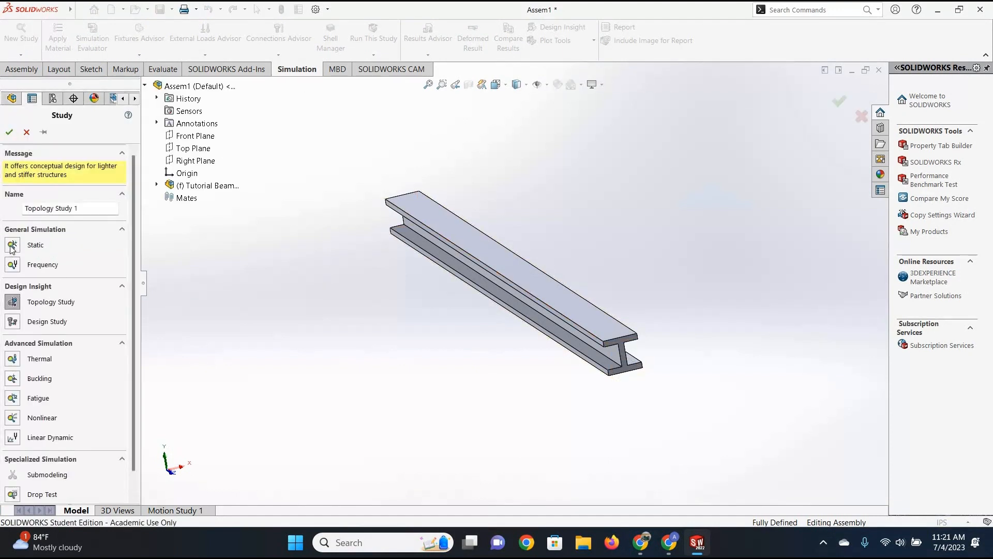
{"action": "left_click", "coordinate": [27, 250]}
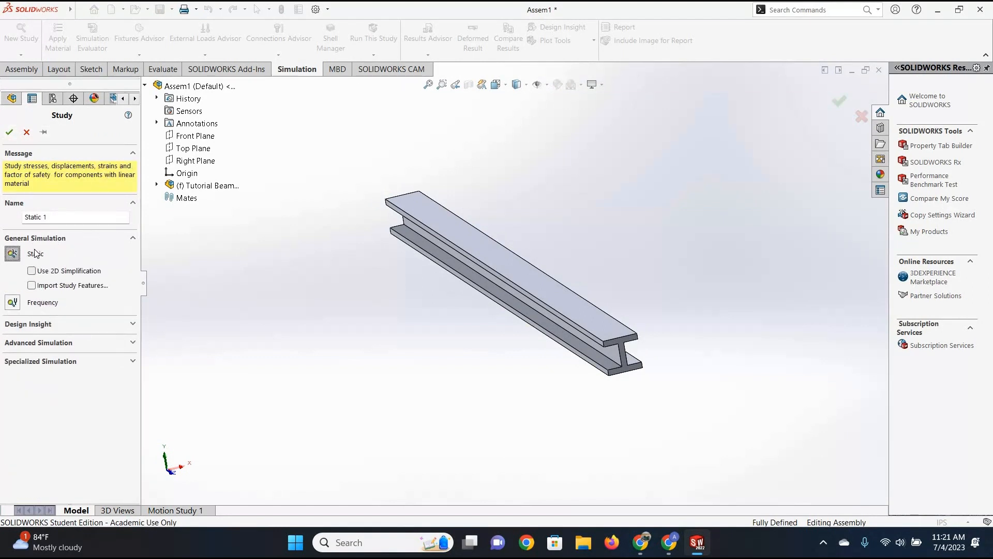
{"action": "left_click", "coordinate": [9, 132]}
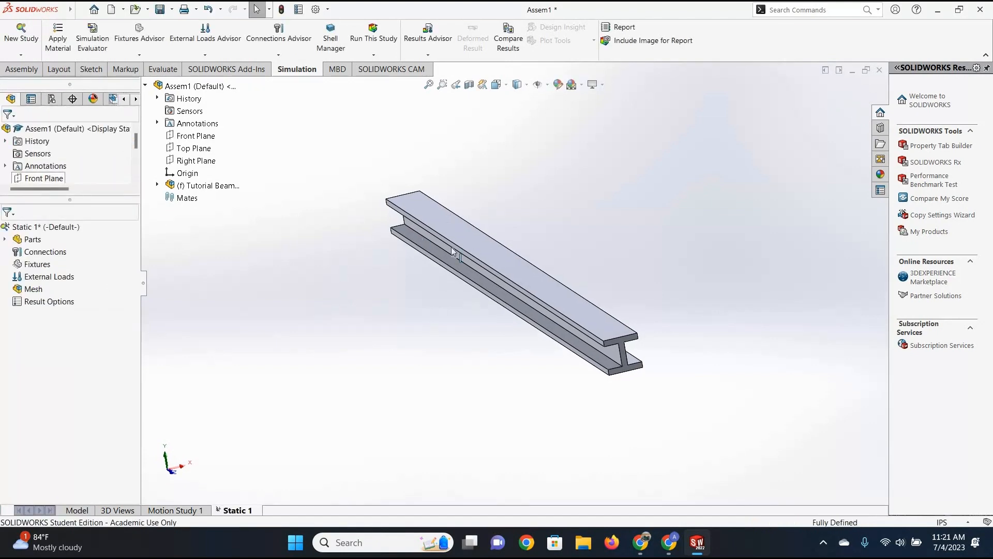
- Apply a Fixed Geometry fixture to the I-shaped face at one end of the beam
{"action": "middle_click_drag", "start_coordinate": [430, 308], "coordinate": [320, 231]}
{"action": "scroll", "coordinate": [294, 199], "scroll_direction": "up", "scroll_amount": 5}
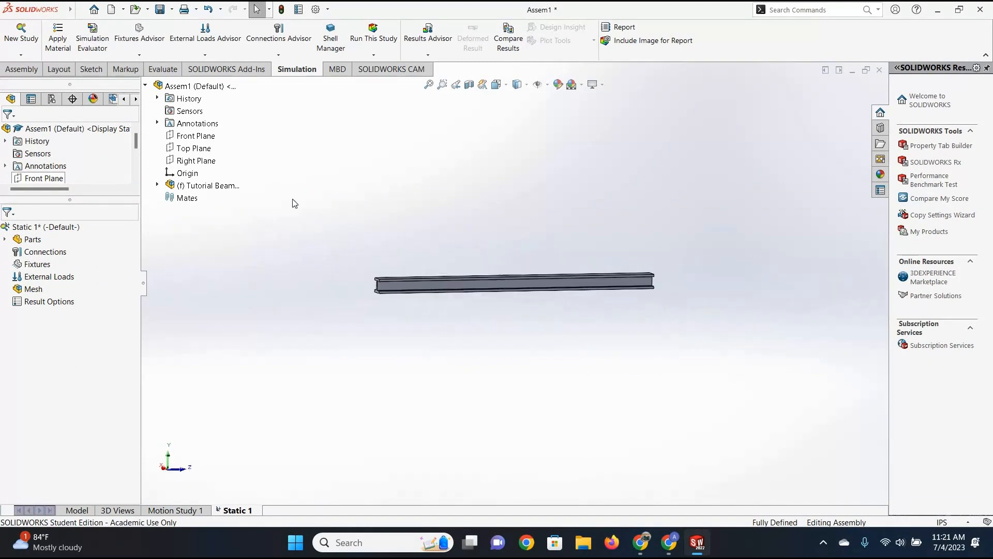
{"action": "left_click", "coordinate": [145, 55]}
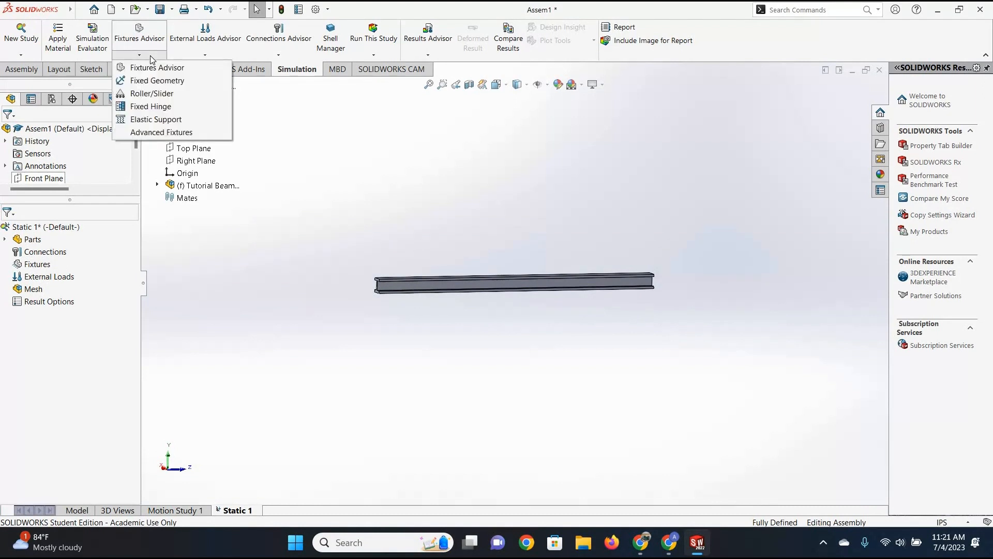
{"action": "left_click", "coordinate": [158, 82]}
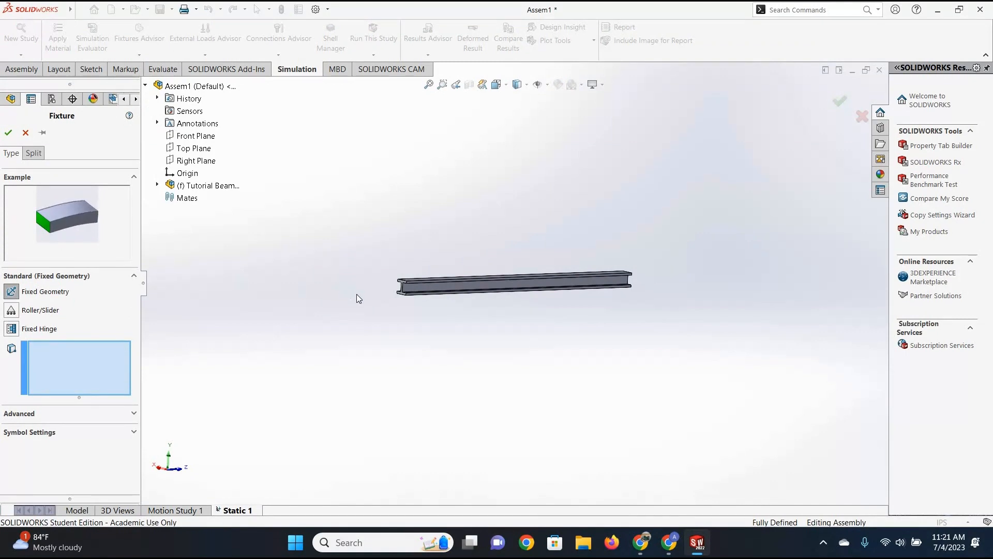
{"action": "scroll", "coordinate": [426, 299], "scroll_direction": "down", "scroll_amount": 10}
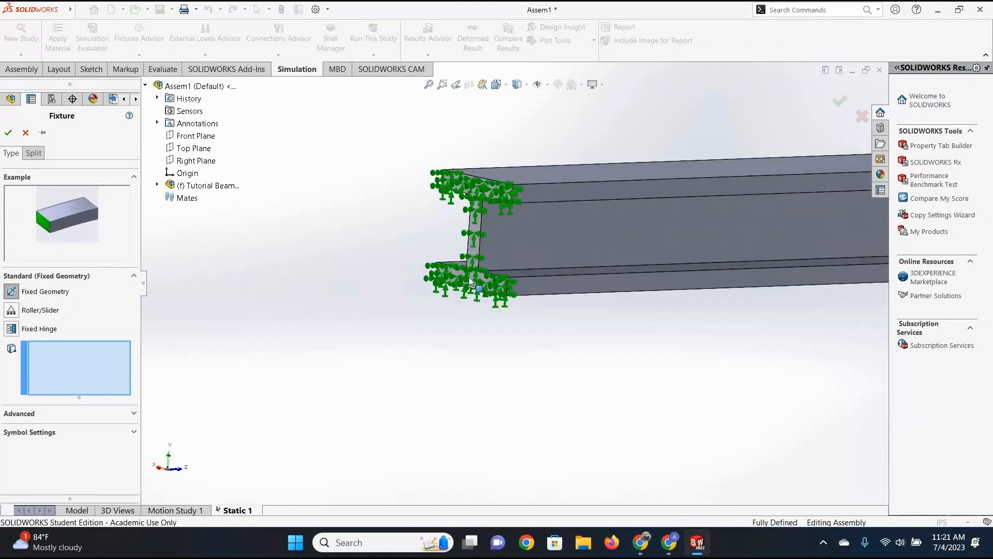
{"action": "left_click", "coordinate": [426, 299]}
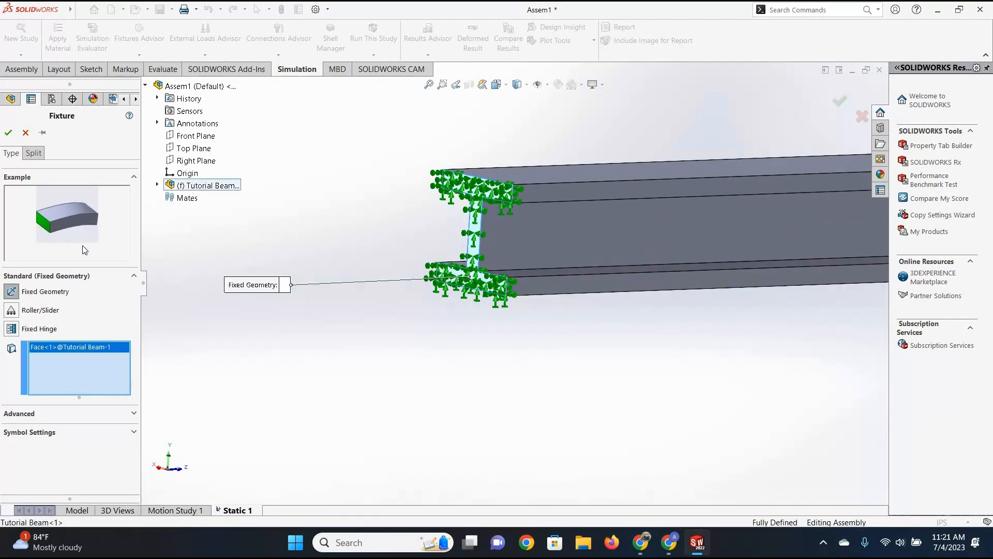
{"action": "left_click", "coordinate": [9, 134]}
- Define a force load normal to the beam's top flange face, using English (IPS) units
{"action": "middle_click_drag", "start_coordinate": [693, 306], "coordinate": [740, 272]}
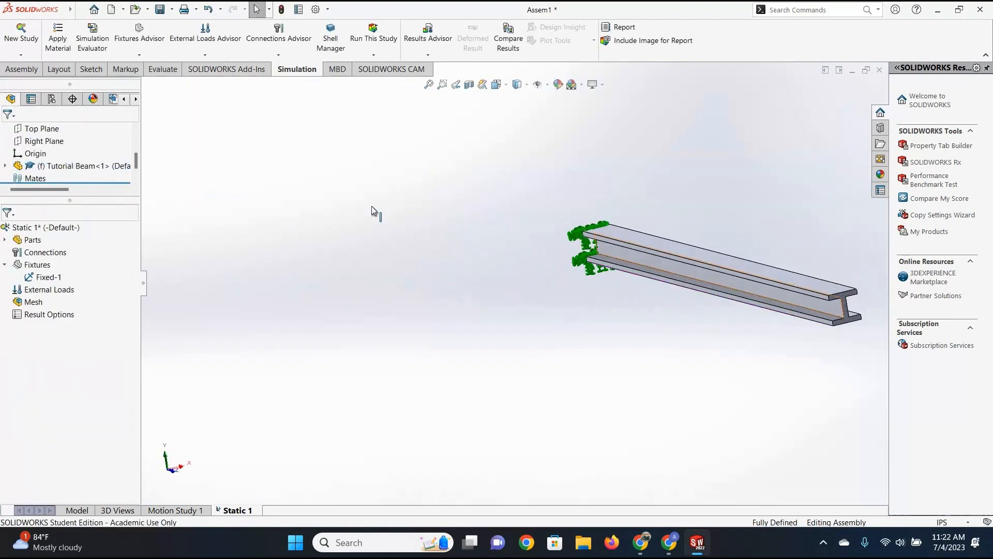
{"action": "middle_click_drag", "start_coordinate": [372, 206], "coordinate": [195, 208], "text": "ctrl"}
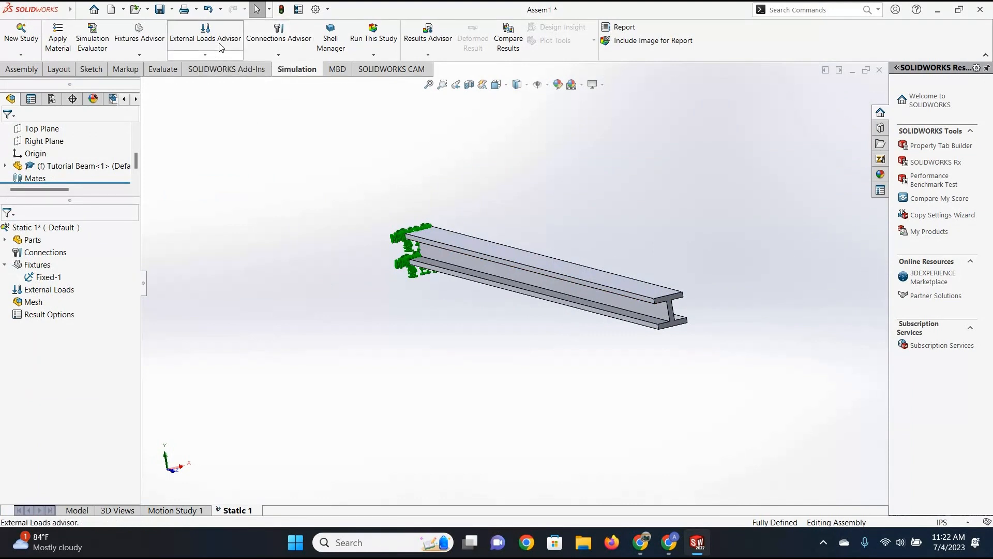
{"action": "left_click", "coordinate": [192, 51]}
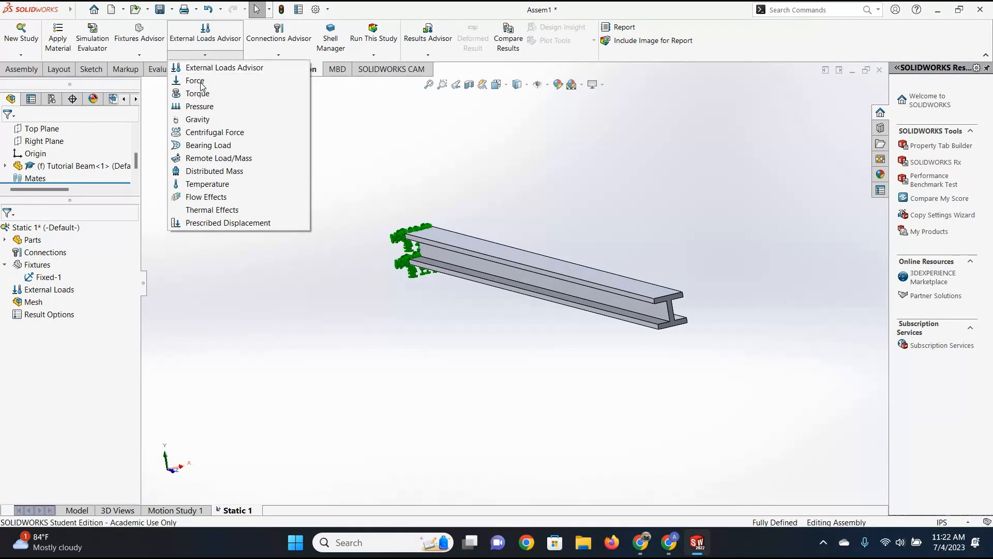
{"action": "left_click", "coordinate": [414, 168]}
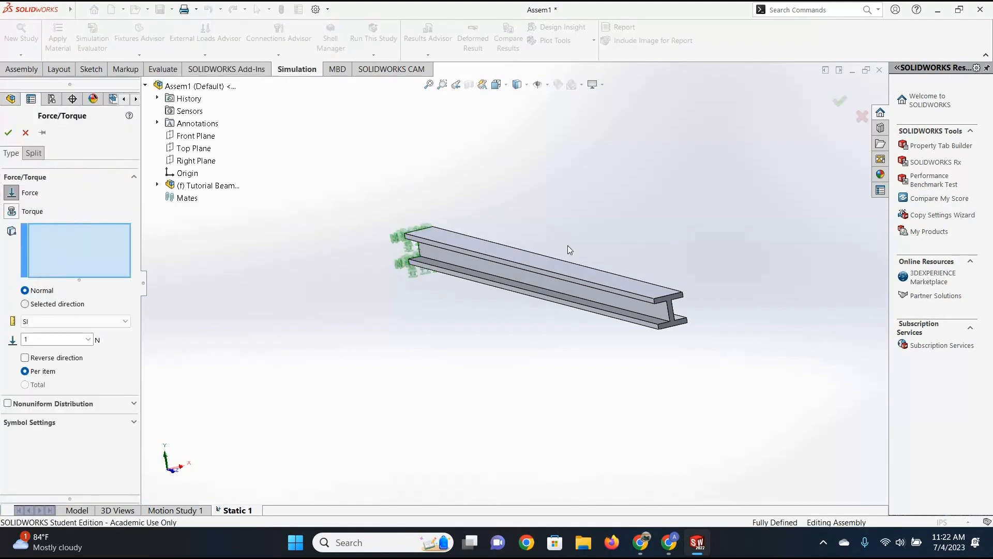
{"action": "left_click", "coordinate": [572, 267]}
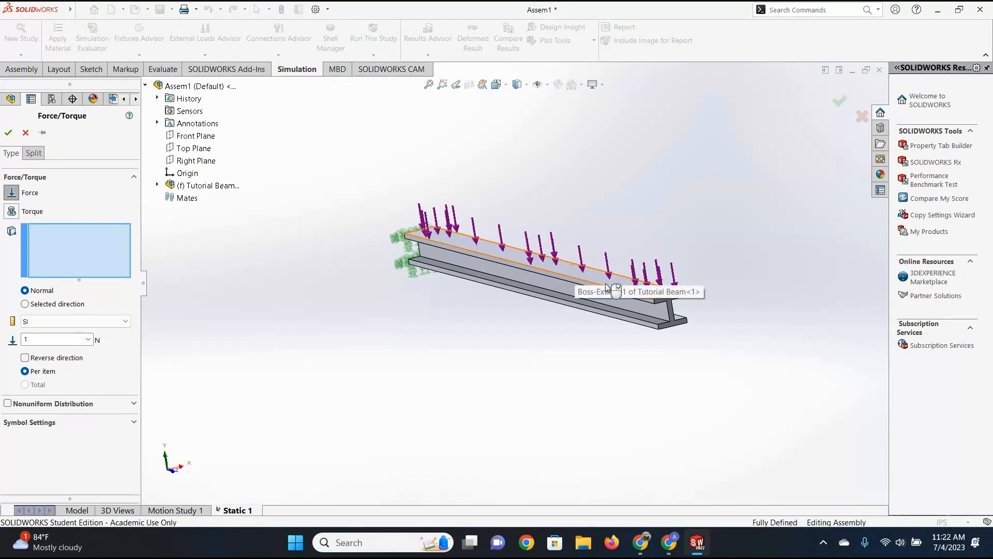
{"action": "middle_click_drag", "start_coordinate": [738, 219], "coordinate": [639, 273]}
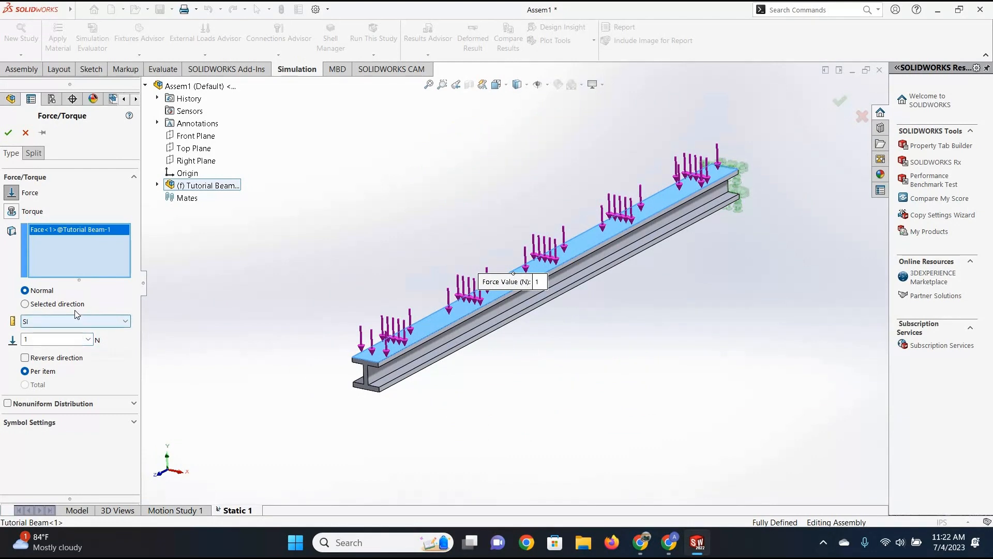
{"action": "left_click", "coordinate": [125, 322]}
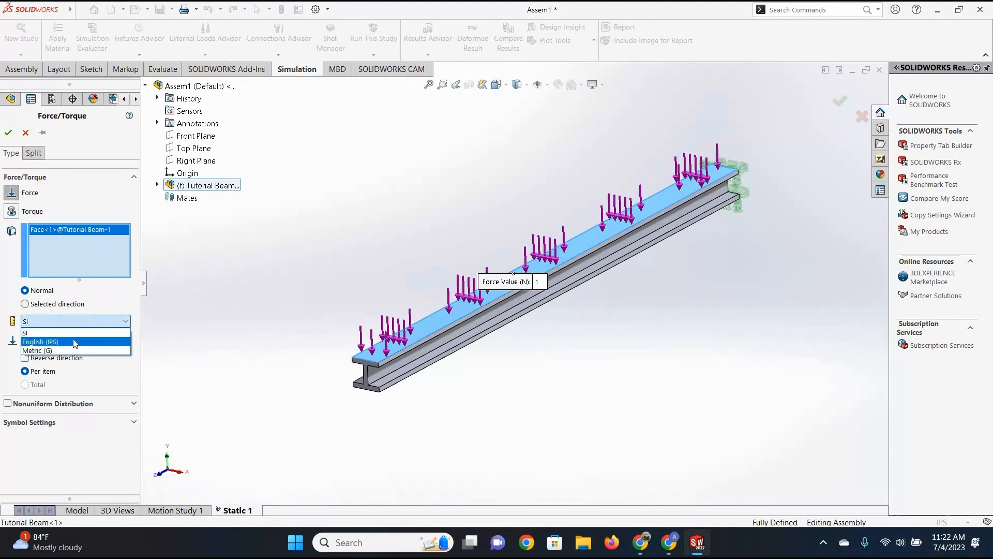
{"action": "left_click", "coordinate": [96, 341]}
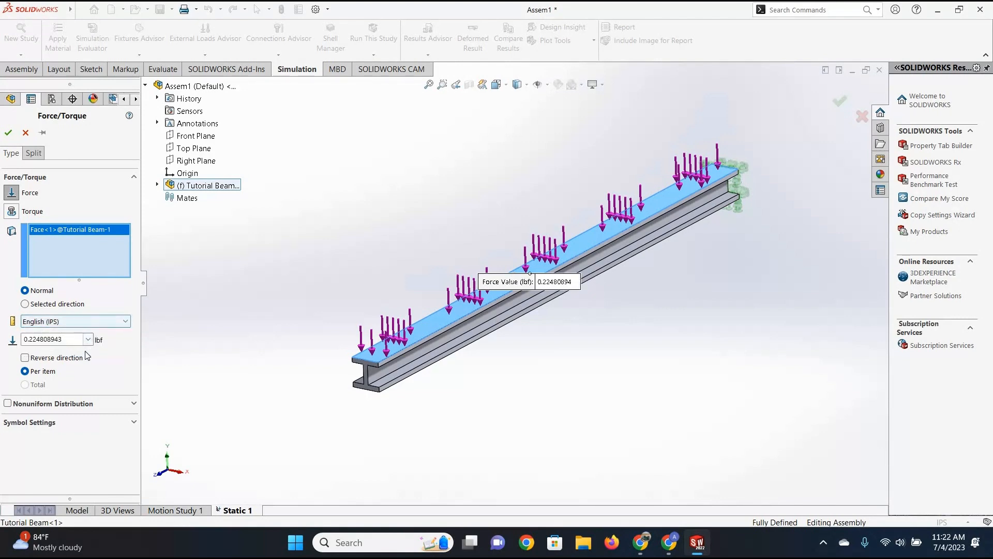
- Switch the force's unit system to Metric (G) and back to English (IPS)
{"action": "left_click", "coordinate": [109, 322]}
{"action": "left_click", "coordinate": [86, 350]}
{"action": "left_click", "coordinate": [110, 324]}
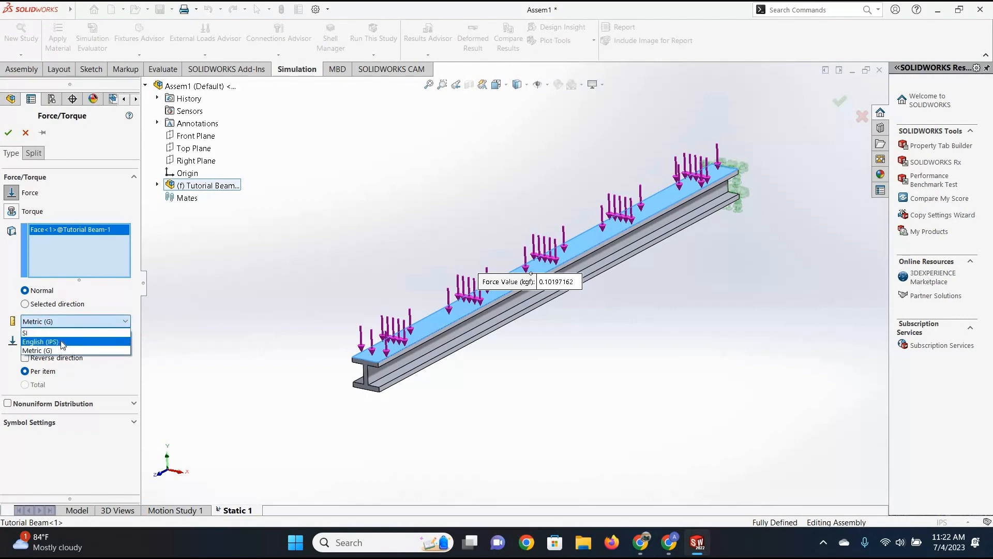
{"action": "left_click", "coordinate": [91, 341]}
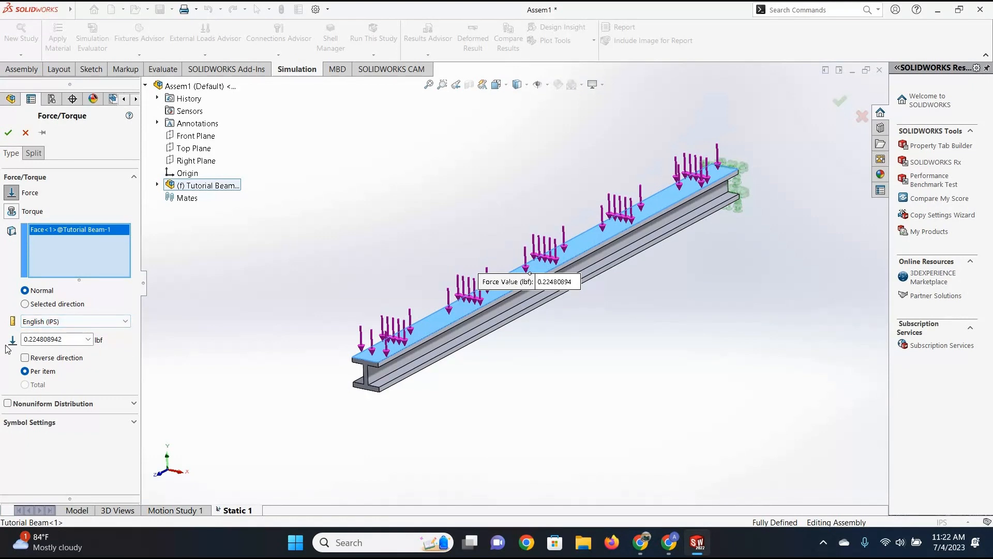
- Set the force on the top face to 800 lbf per item and accept the load
{"action": "key", "text": "ctrl+a"}
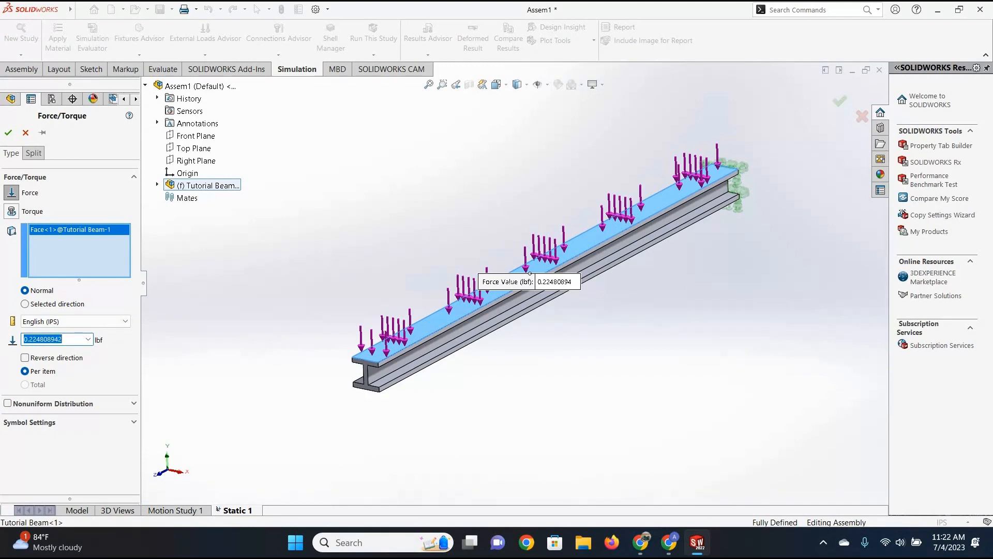
{"action": "type", "text": "800"}
{"action": "left_click", "coordinate": [35, 370]}
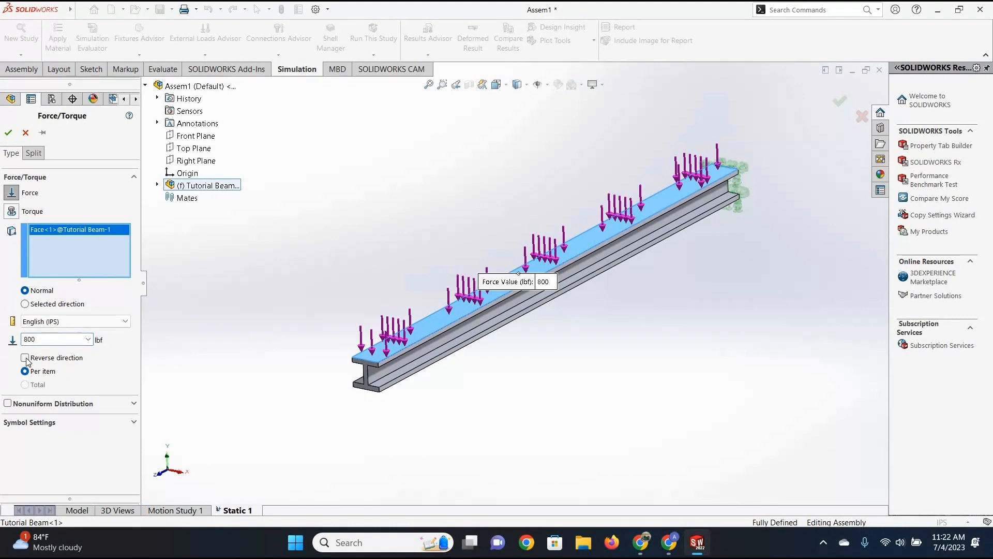
{"action": "left_click", "coordinate": [9, 133]}
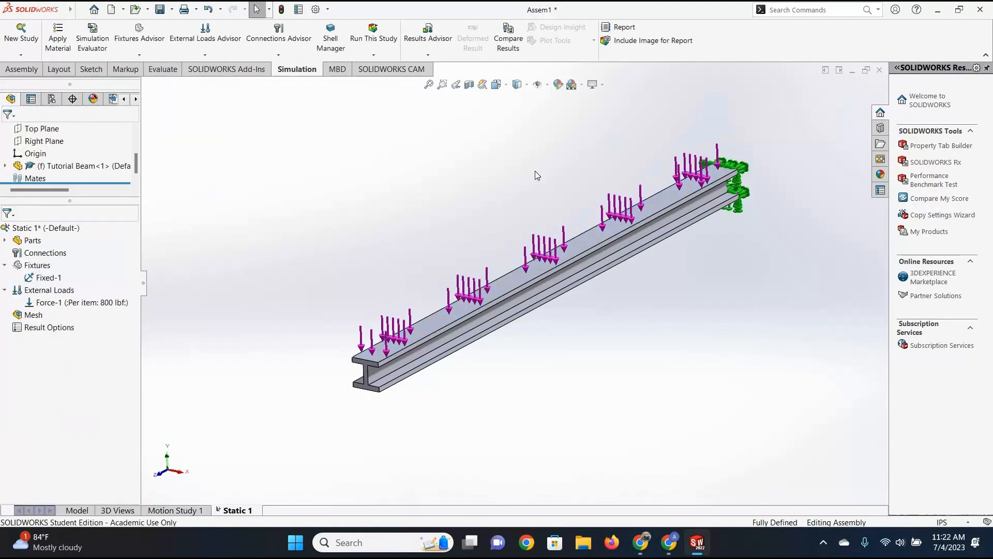
- Apply the AISI 1020 steel material to the beam from the SOLIDWORKS Materials library and close the material dialog
{"action": "middle_click_drag", "start_coordinate": [471, 325], "coordinate": [284, 275]}
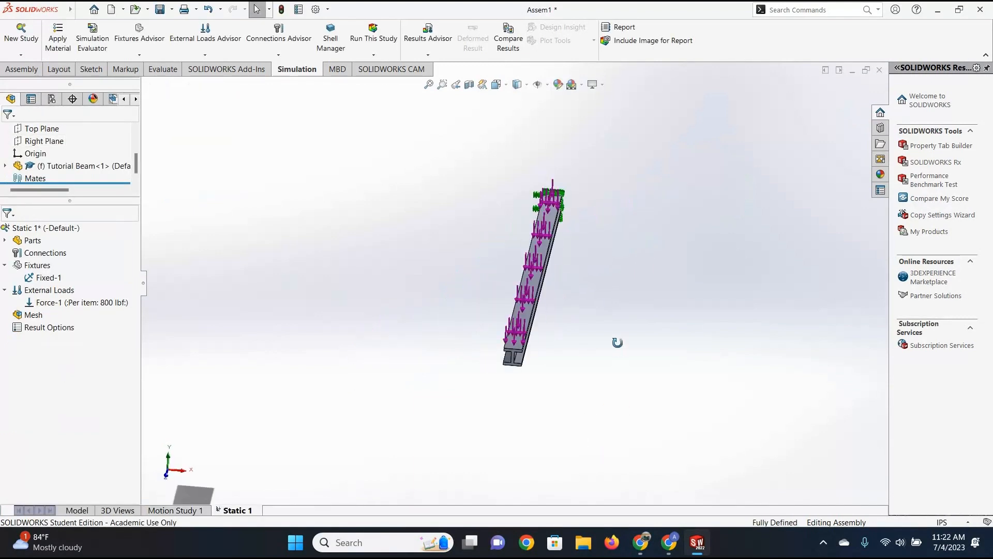
{"action": "middle_click_drag", "start_coordinate": [638, 297], "coordinate": [206, 266]}
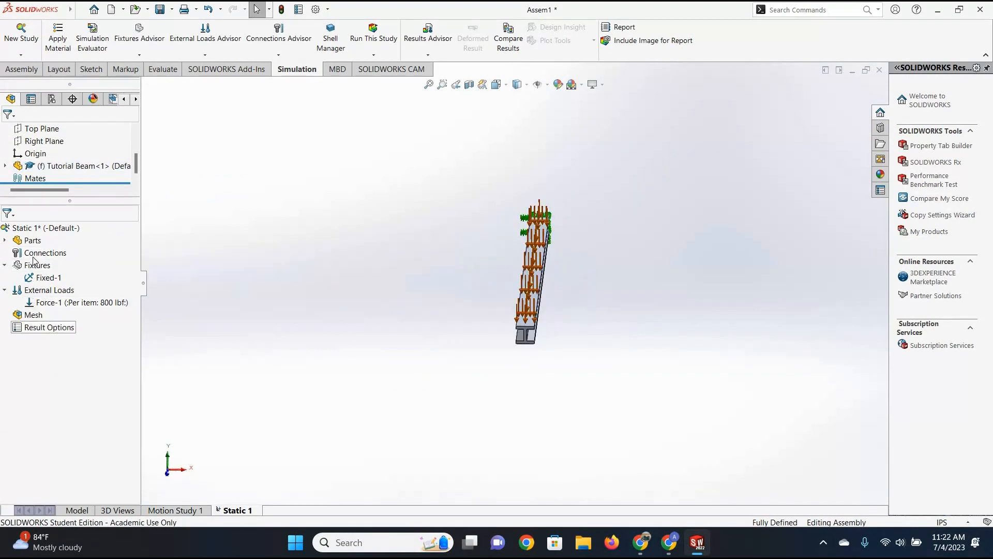
{"action": "left_click", "coordinate": [63, 46]}
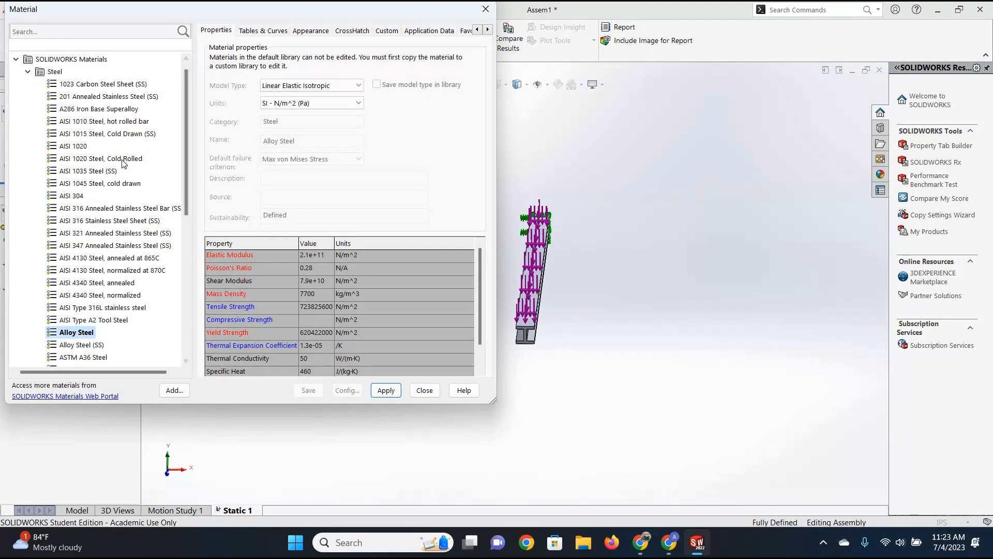
{"action": "scroll", "coordinate": [108, 238], "scroll_direction": "down", "scroll_amount": 2}
{"action": "scroll", "coordinate": [97, 123], "scroll_direction": "up", "scroll_amount": 3}
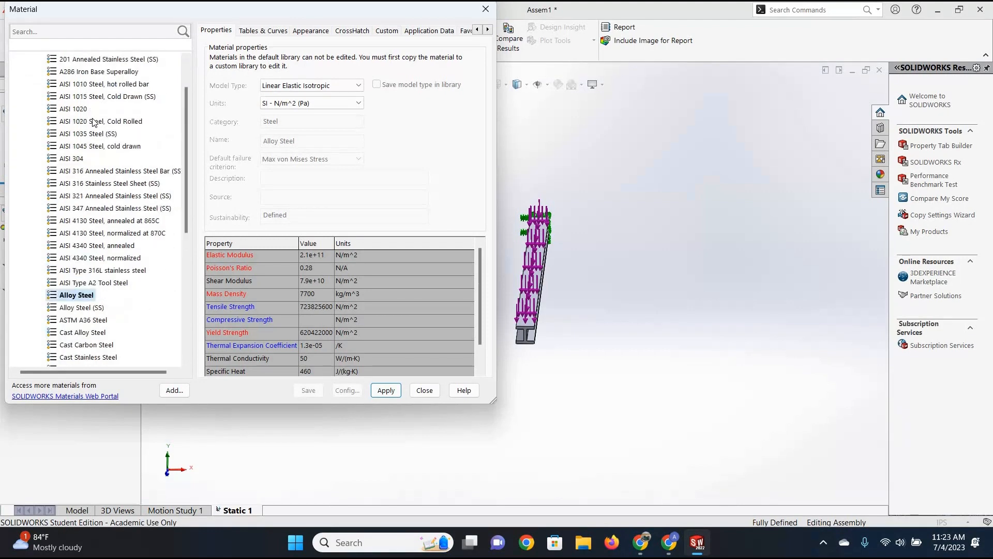
{"action": "scroll", "coordinate": [106, 217], "scroll_direction": "down", "scroll_amount": 4}
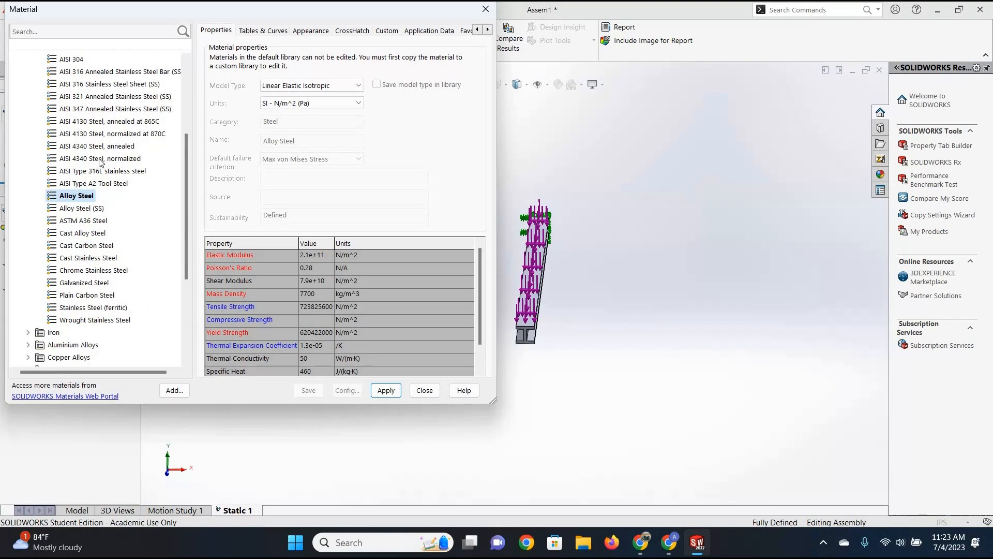
{"action": "scroll", "coordinate": [109, 152], "scroll_direction": "up", "scroll_amount": 2}
{"action": "scroll", "coordinate": [110, 161], "scroll_direction": "up", "scroll_amount": 2}
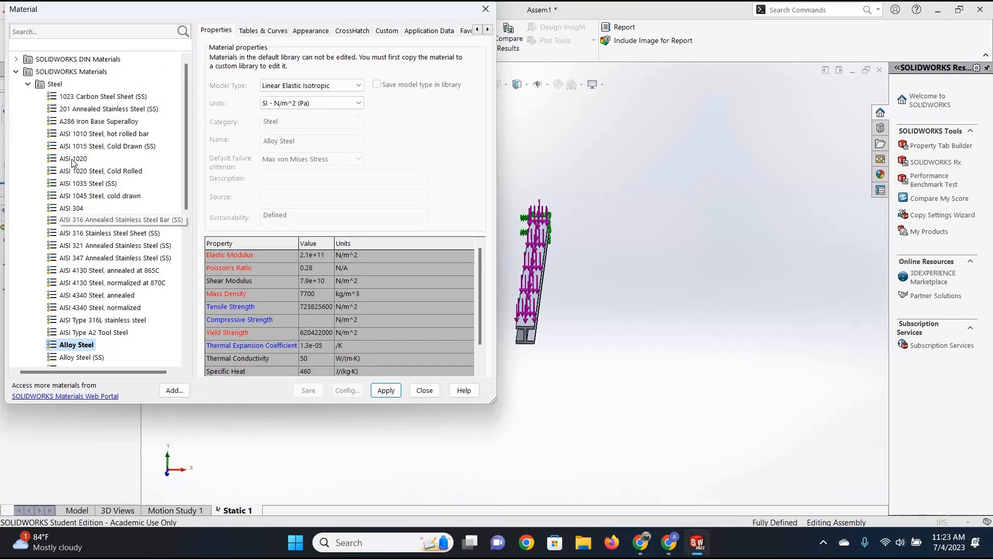
{"action": "left_click", "coordinate": [74, 159]}
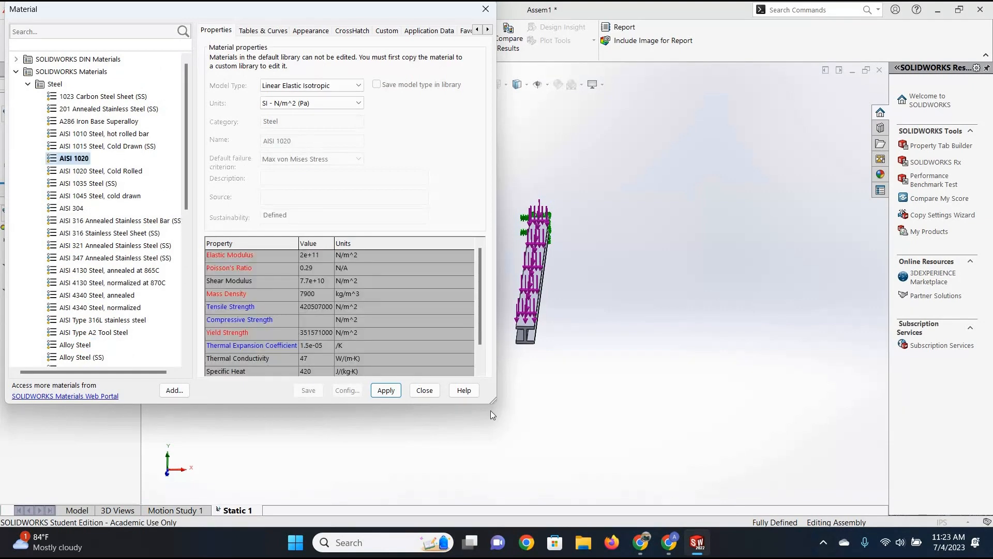
{"action": "left_click", "coordinate": [385, 392]}
{"action": "left_click", "coordinate": [424, 391]}
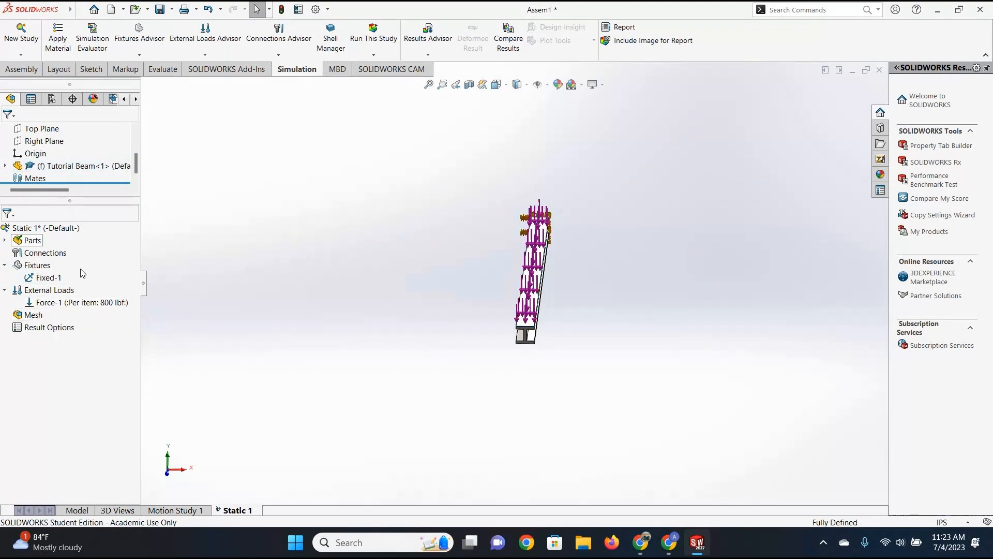
- Expand the study's Parts folder to check the beam's material and run the static study
{"action": "left_click", "coordinate": [4, 240]}
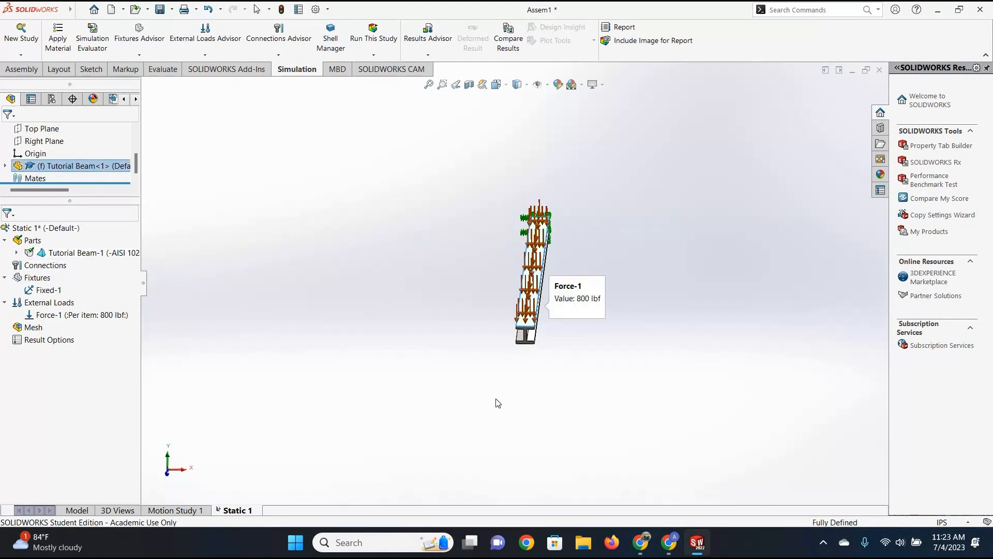
{"action": "middle_click_drag", "start_coordinate": [497, 401], "coordinate": [446, 396]}
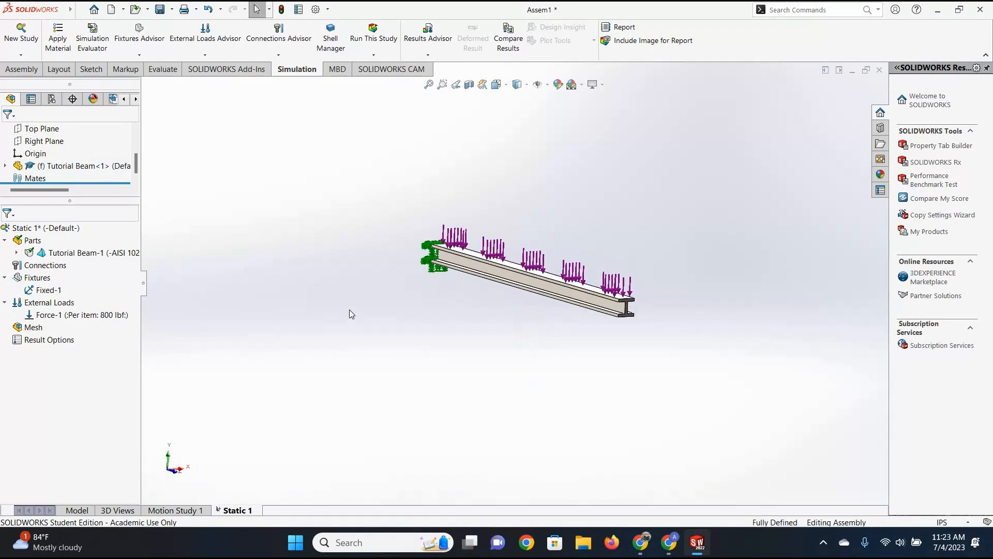
{"action": "left_click", "coordinate": [379, 39]}
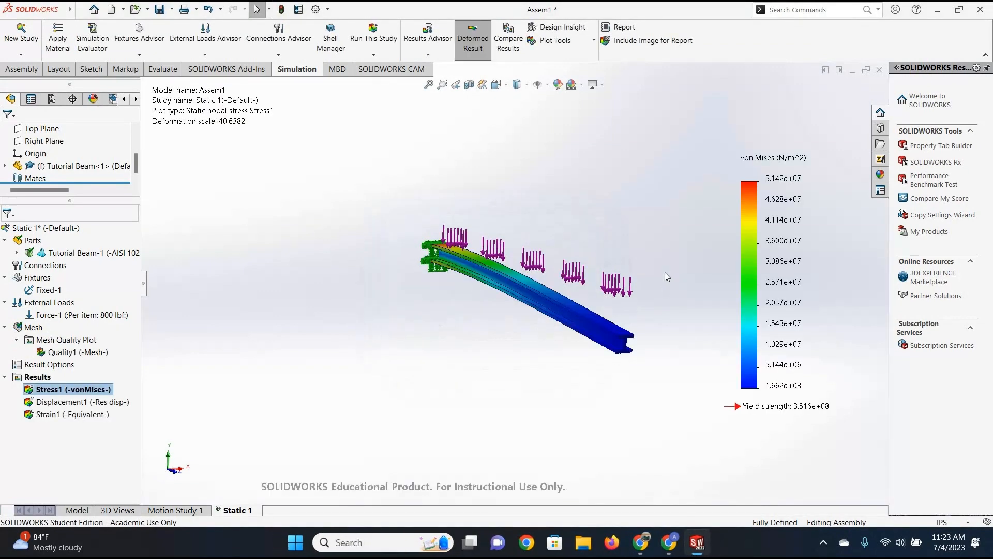
- Examine the von Mises stress distribution on the deformed beam, from the fixed end to the free end
{"action": "middle_click_drag", "start_coordinate": [675, 274], "coordinate": [635, 283]}
{"action": "scroll", "coordinate": [635, 283], "scroll_direction": "down", "scroll_amount": 6}
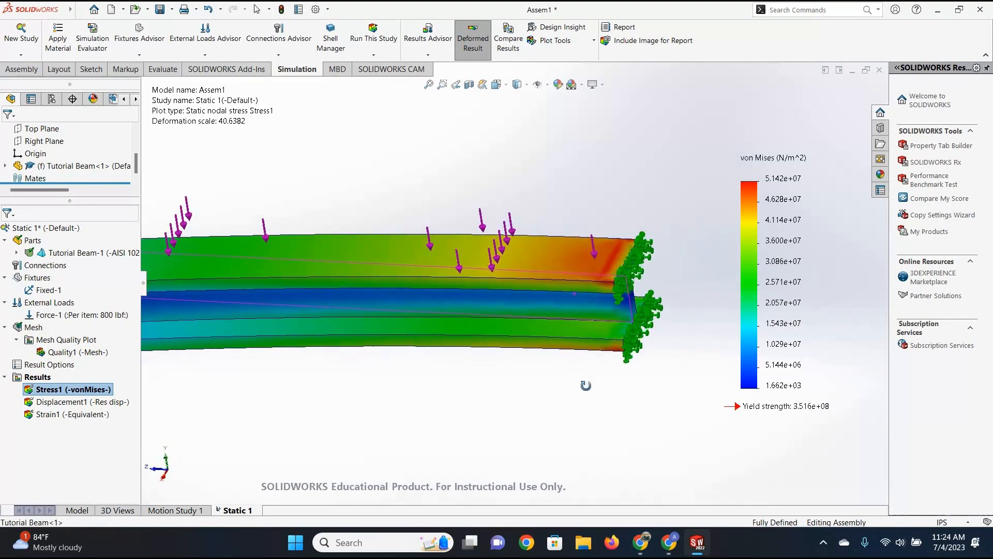
{"action": "middle_click_drag", "start_coordinate": [609, 319], "coordinate": [593, 281]}
{"action": "scroll", "coordinate": [463, 330], "scroll_direction": "up", "scroll_amount": 5}
{"action": "middle_click_drag", "start_coordinate": [457, 312], "coordinate": [568, 298]}
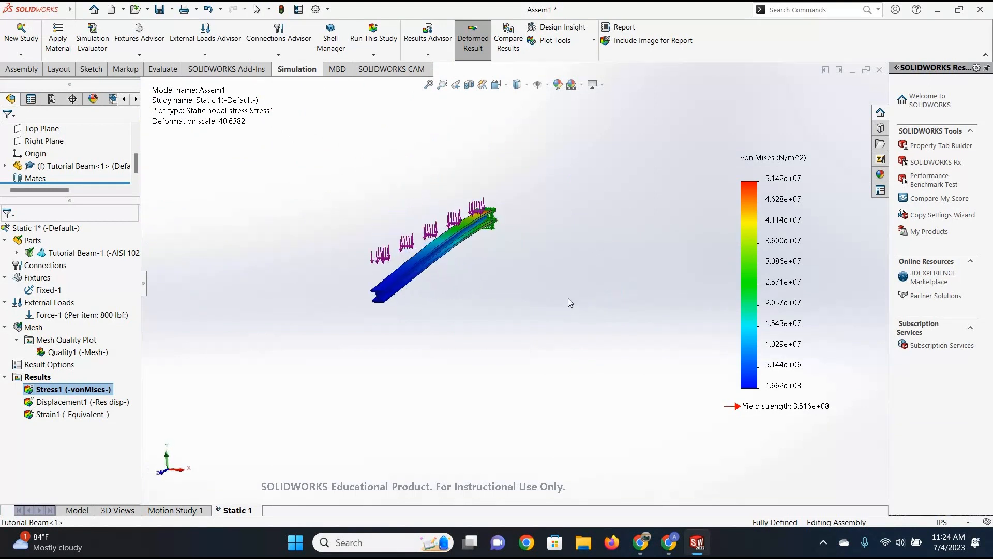
{"action": "middle_click_drag", "start_coordinate": [497, 307], "coordinate": [415, 239]}
{"action": "scroll", "coordinate": [455, 263], "scroll_direction": "down", "scroll_amount": 4}
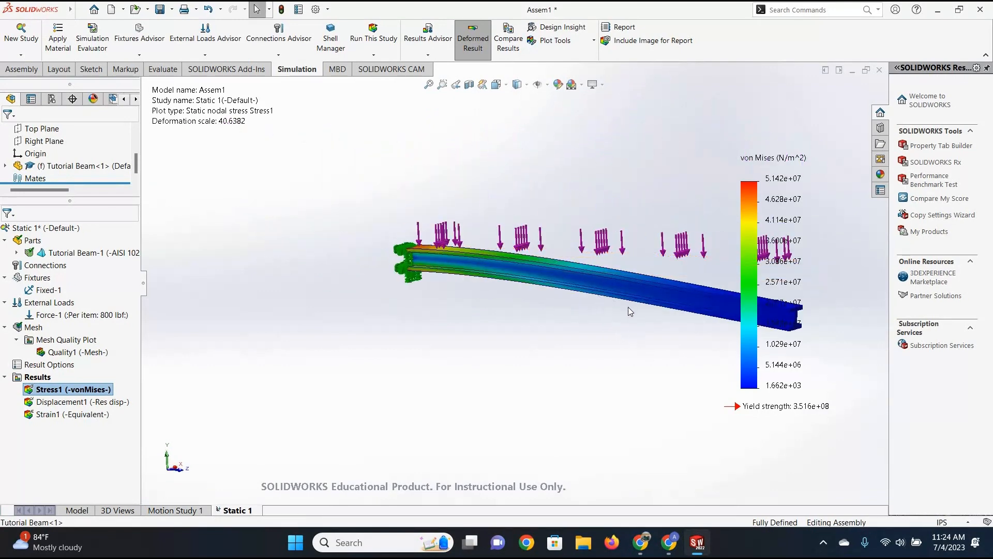
{"action": "scroll", "coordinate": [628, 306], "scroll_direction": "up", "scroll_amount": 2}
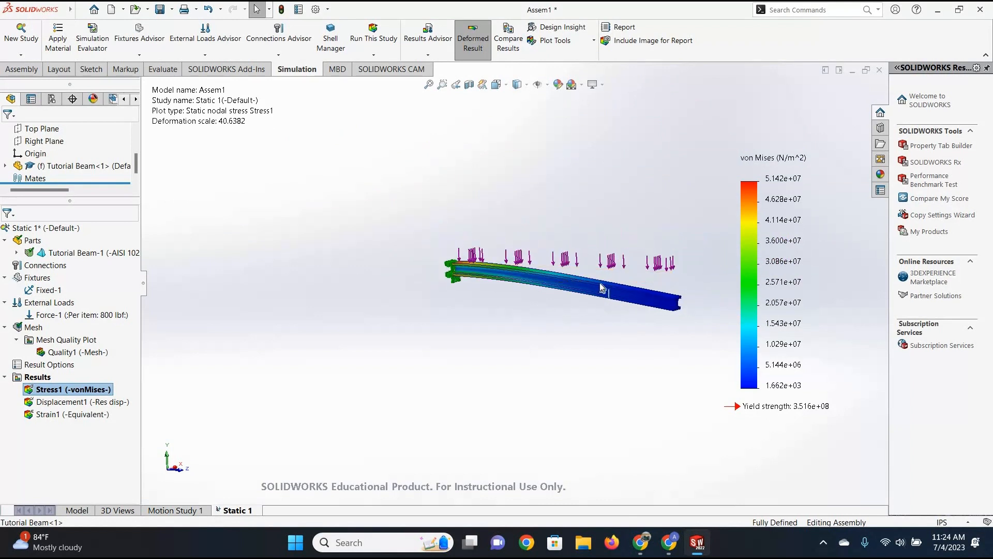
{"action": "middle_click_drag", "start_coordinate": [612, 346], "coordinate": [630, 333]}
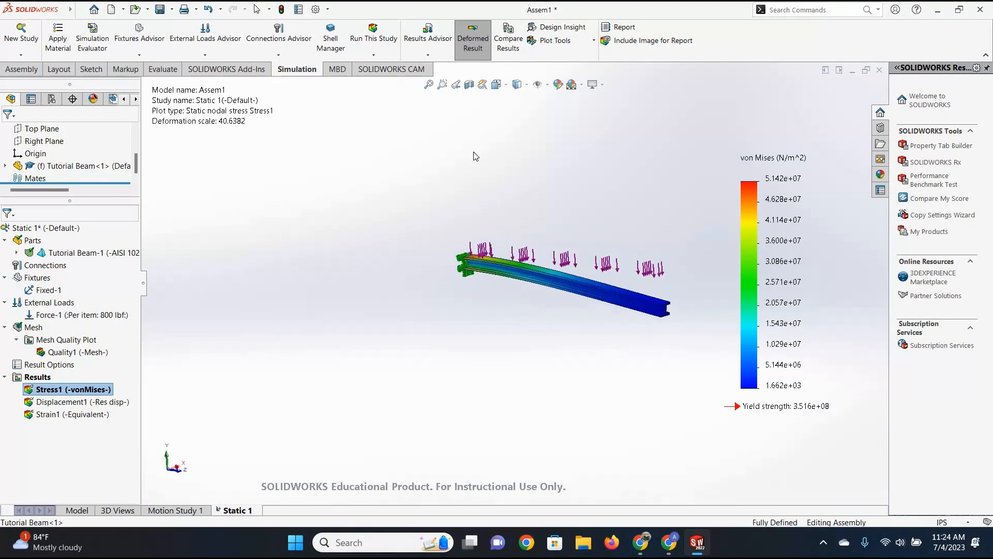
- Compare the undeformed and deformed shapes of the beam in the stress plot, ending with the deformed result shown
{"action": "left_click", "coordinate": [474, 46]}
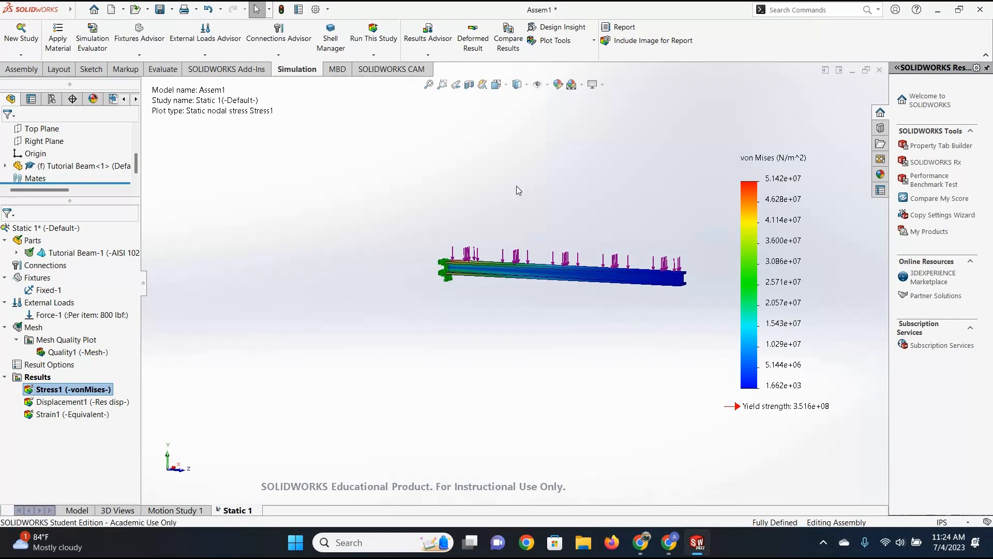
{"action": "left_click", "coordinate": [473, 49]}
{"action": "left_click", "coordinate": [473, 49]}
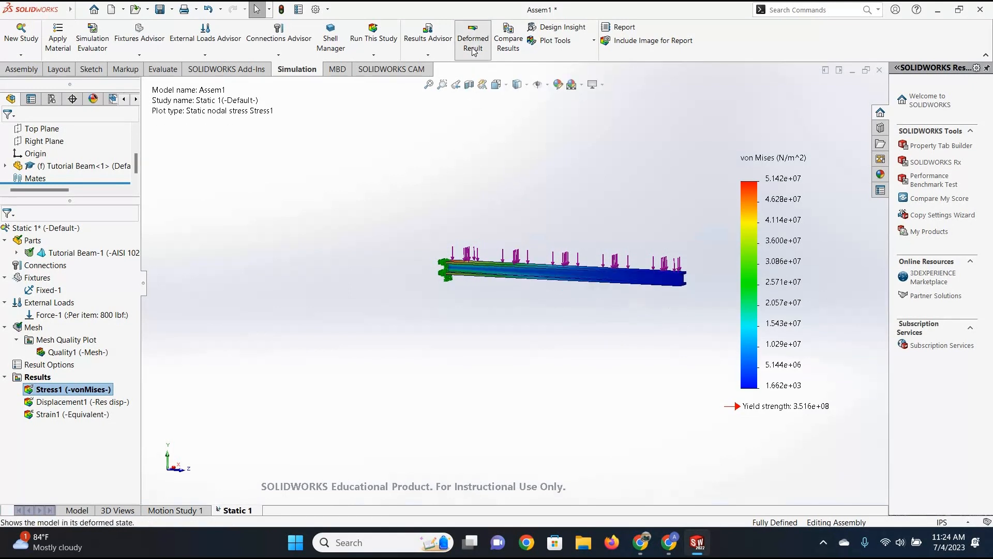
{"action": "left_click", "coordinate": [473, 49]}
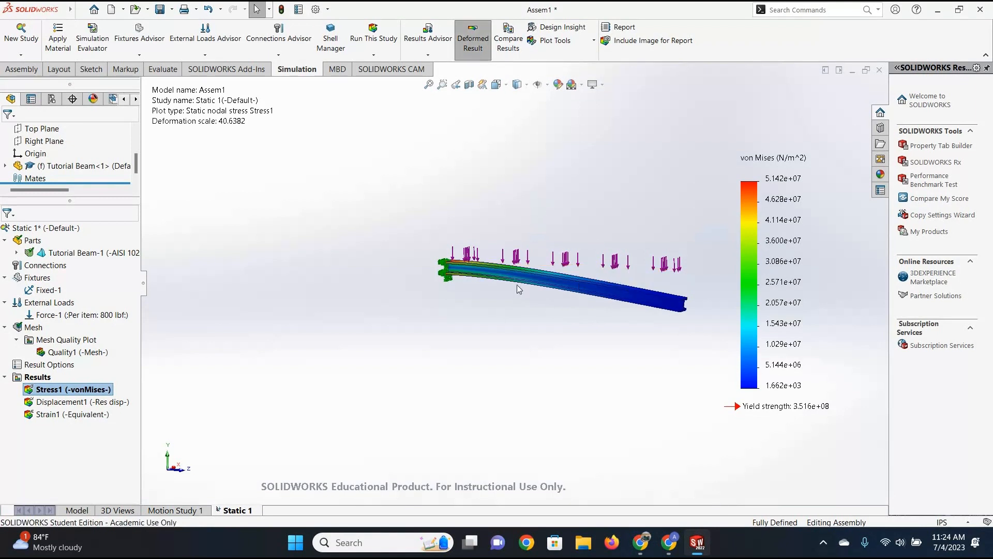
{"action": "left_click", "coordinate": [475, 45]}
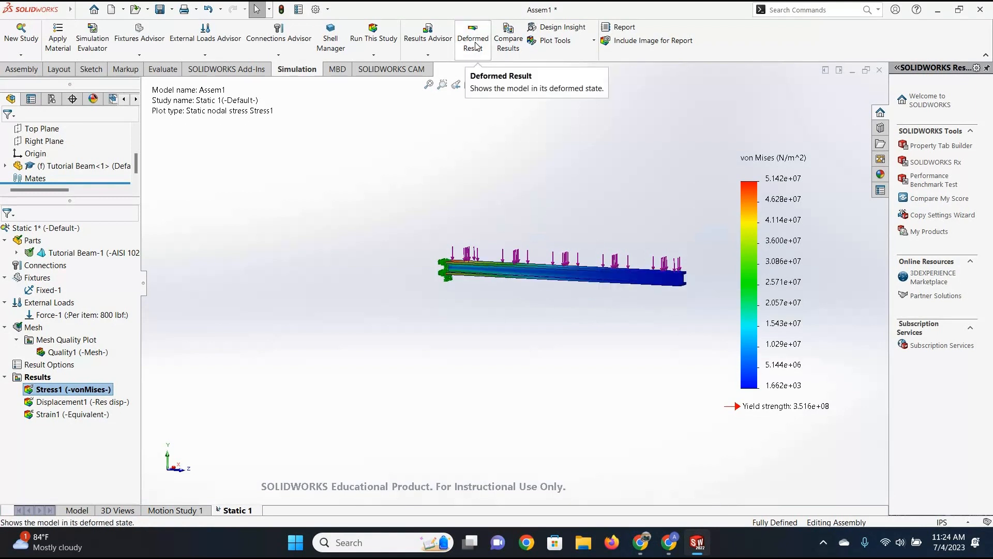
{"action": "left_click", "coordinate": [476, 47]}
{"action": "left_click", "coordinate": [474, 43]}
{"action": "left_click", "coordinate": [475, 44]}
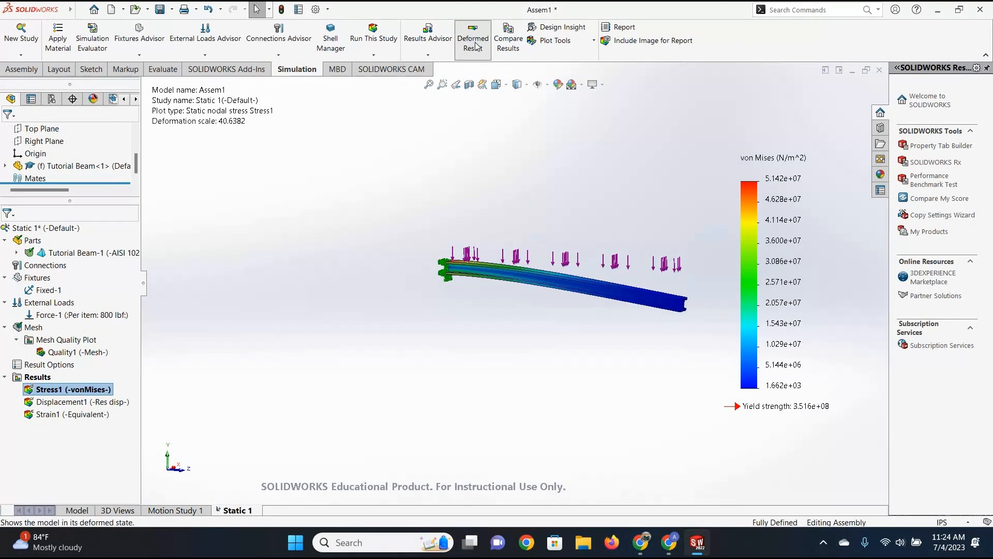
{"action": "left_click", "coordinate": [477, 46]}
{"action": "left_click", "coordinate": [475, 41]}
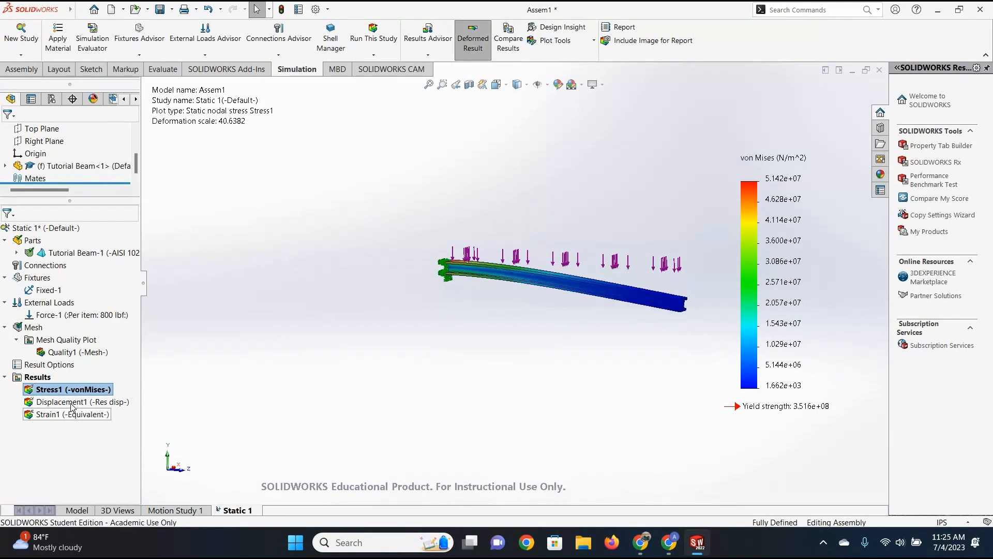
- Display the Displacement1 plot and examine the resultant displacement at the beam's free end
{"action": "double_click", "coordinate": [90, 406]}
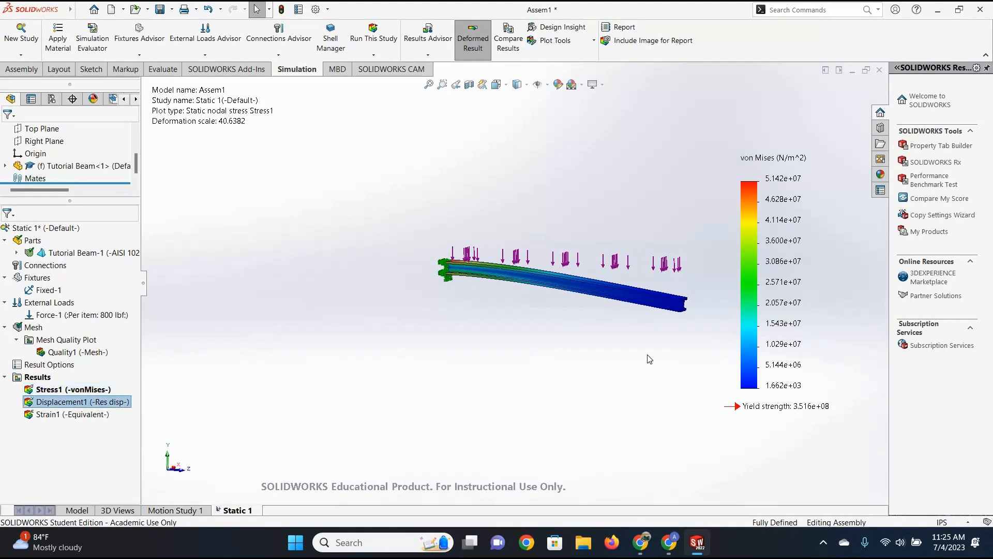
{"action": "scroll", "coordinate": [675, 299], "scroll_direction": "down", "scroll_amount": 4}
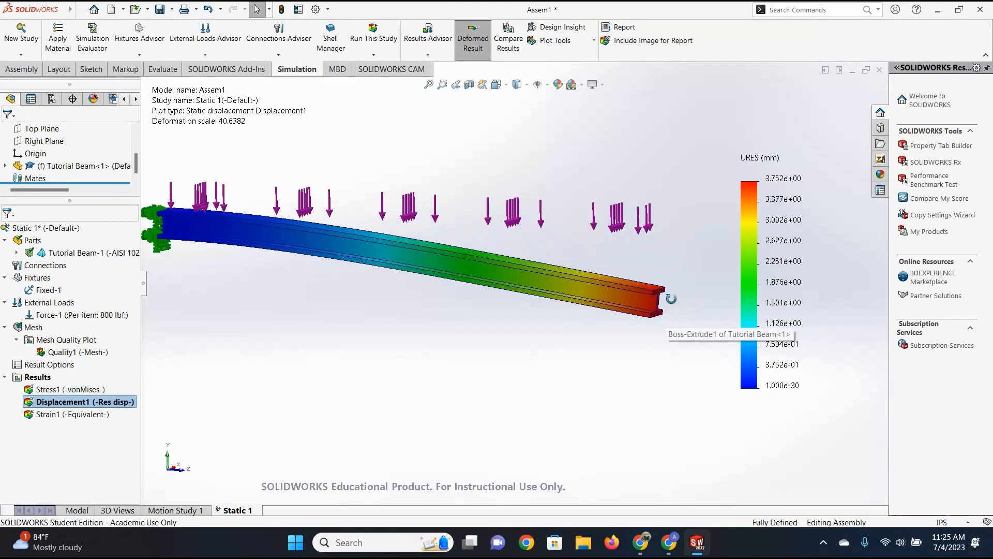
{"action": "middle_click_drag", "start_coordinate": [606, 302], "coordinate": [312, 344]}
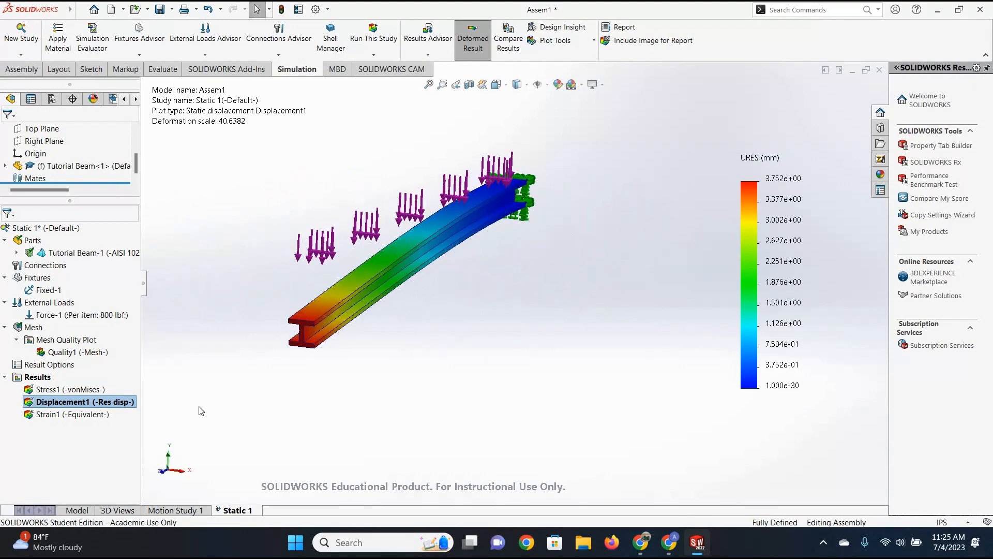
- Display the Strain1 plot, examine it near the fixed end and compare the undeformed and deformed shapes
{"action": "double_click", "coordinate": [75, 414]}
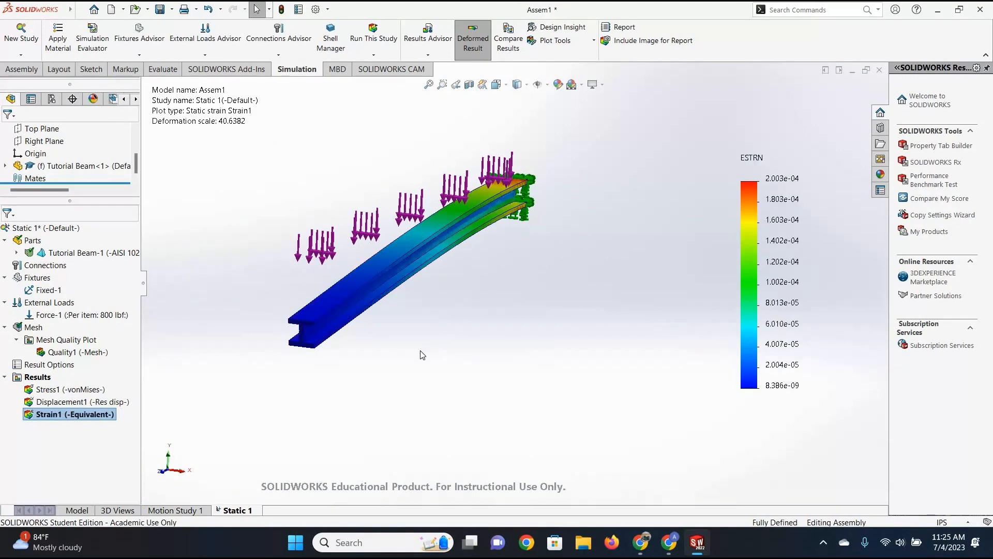
{"action": "middle_click_drag", "start_coordinate": [423, 355], "coordinate": [480, 279]}
{"action": "scroll", "coordinate": [605, 235], "scroll_direction": "down", "scroll_amount": 5}
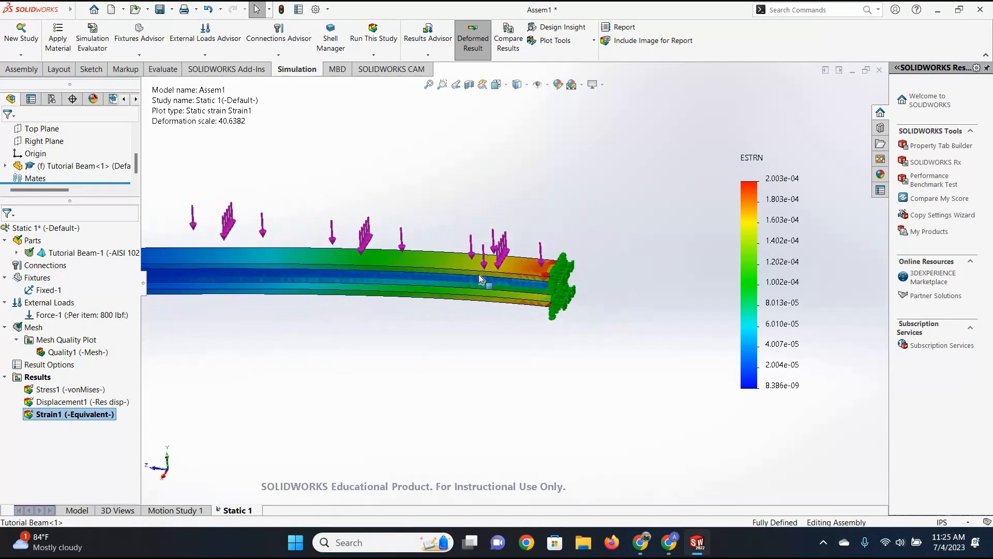
{"action": "scroll", "coordinate": [479, 279], "scroll_direction": "up", "scroll_amount": 3}
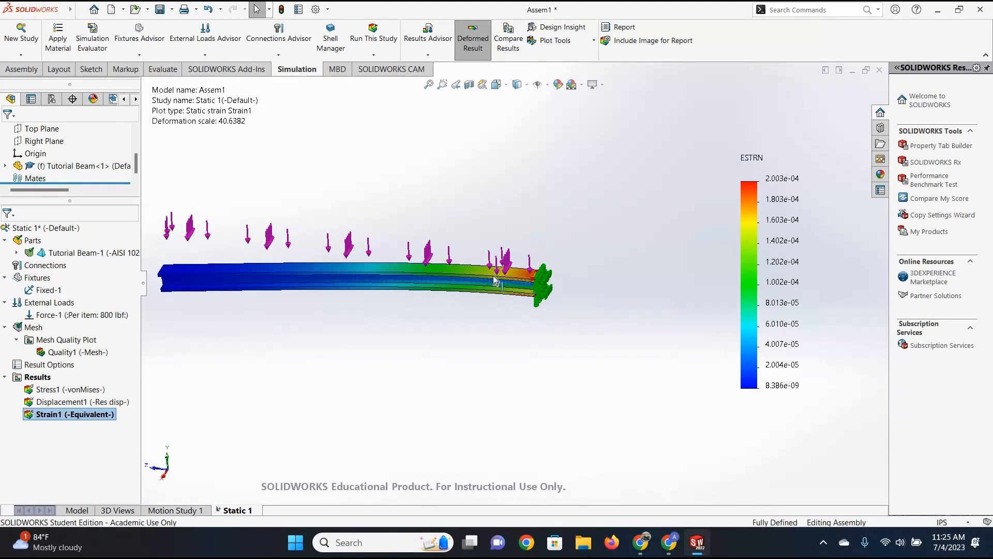
{"action": "left_click", "coordinate": [478, 51]}
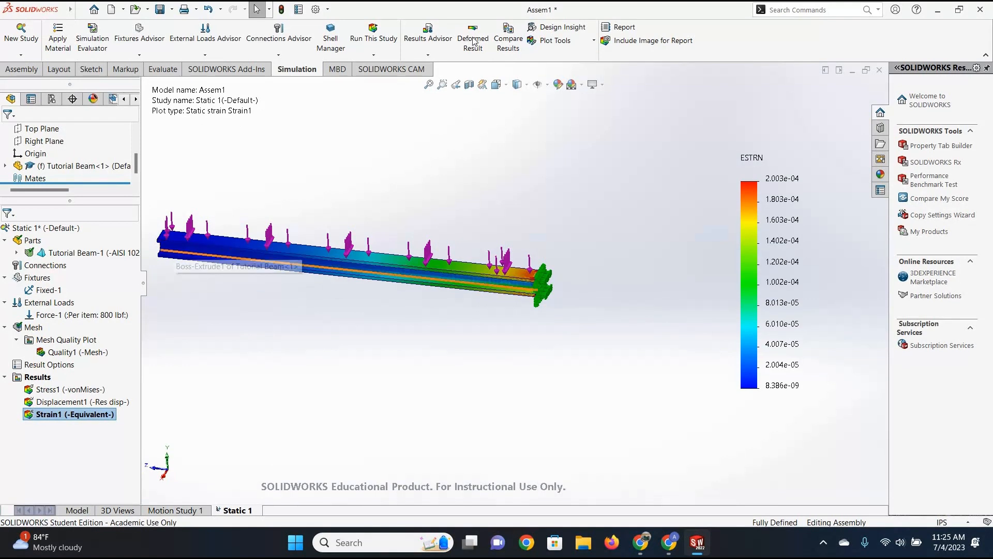
{"action": "left_click", "coordinate": [480, 52]}
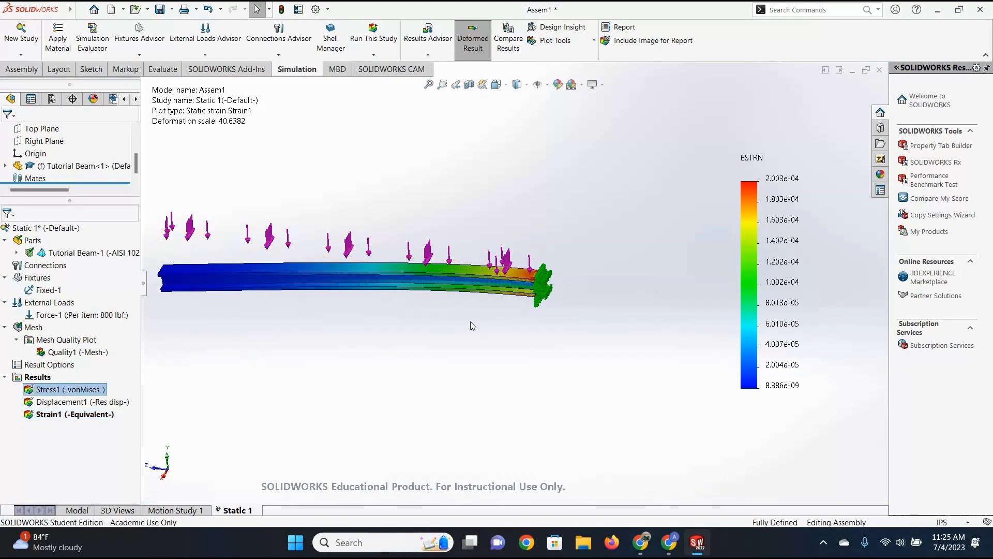
- Return to the Stress1 von Mises plot and view the whole deformed beam
{"action": "middle_click_drag", "start_coordinate": [509, 278], "coordinate": [332, 319]}
{"action": "scroll", "coordinate": [331, 319], "scroll_direction": "up", "scroll_amount": 4}
{"action": "scroll", "coordinate": [335, 310], "scroll_direction": "down", "scroll_amount": 2}
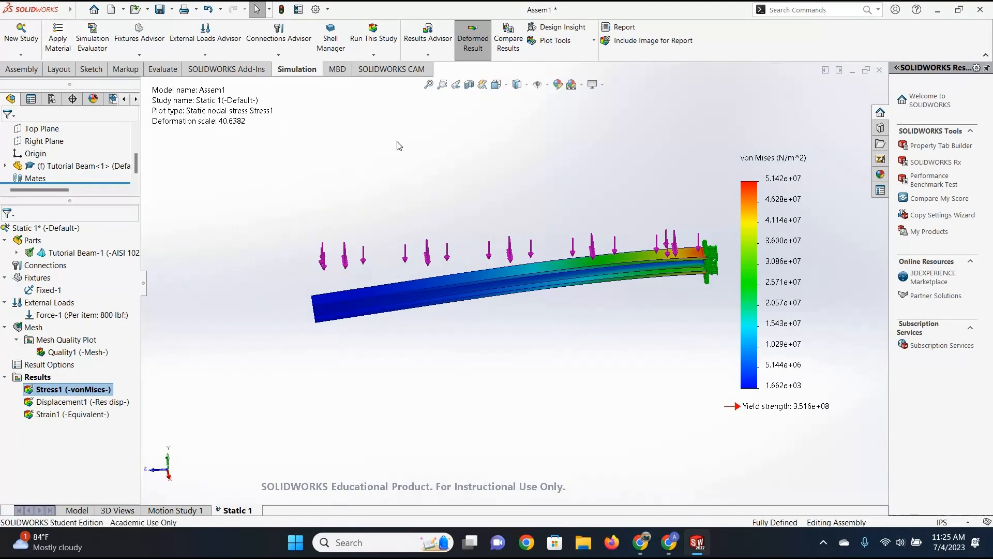
- Look over the available connection types and the study types offered for a new study, and cancel the new study
{"action": "left_click", "coordinate": [279, 55]}
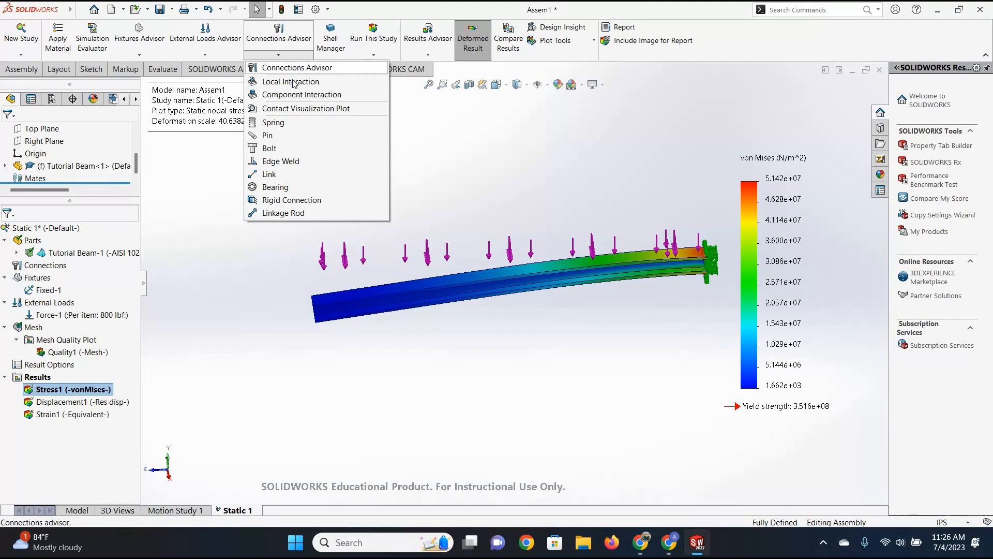
{"action": "left_click", "coordinate": [25, 51]}
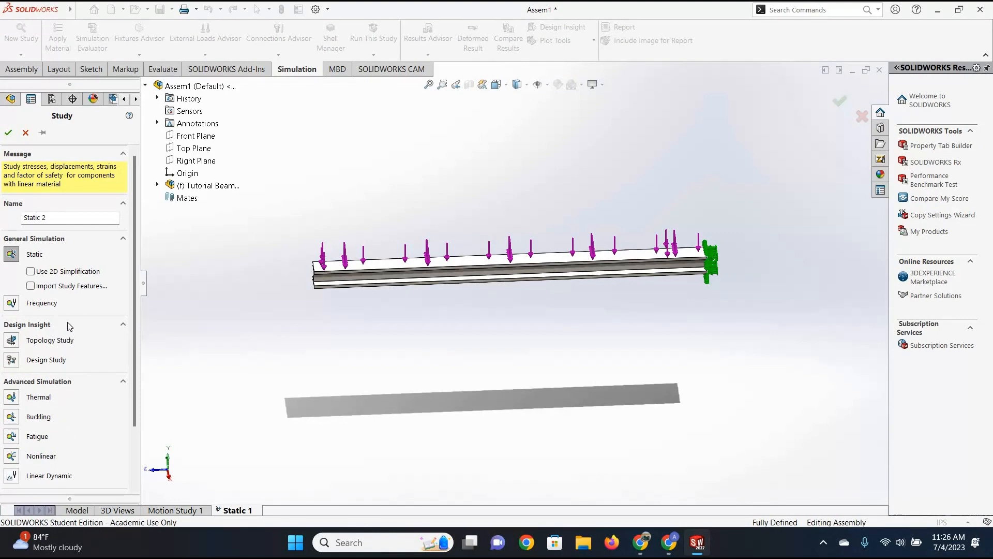
{"action": "left_click", "coordinate": [25, 133]}
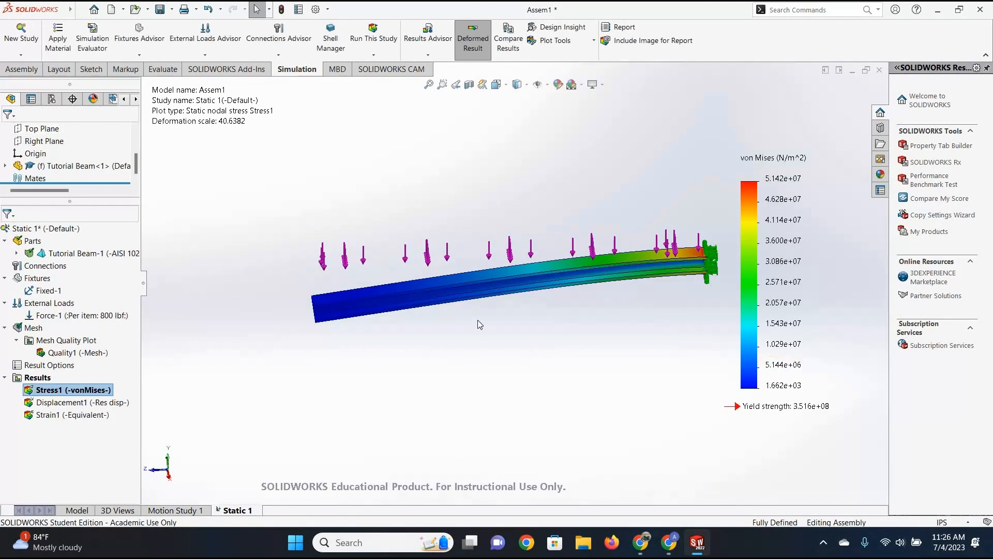
{"action": "middle_click_drag", "start_coordinate": [619, 319], "coordinate": [384, 311]}
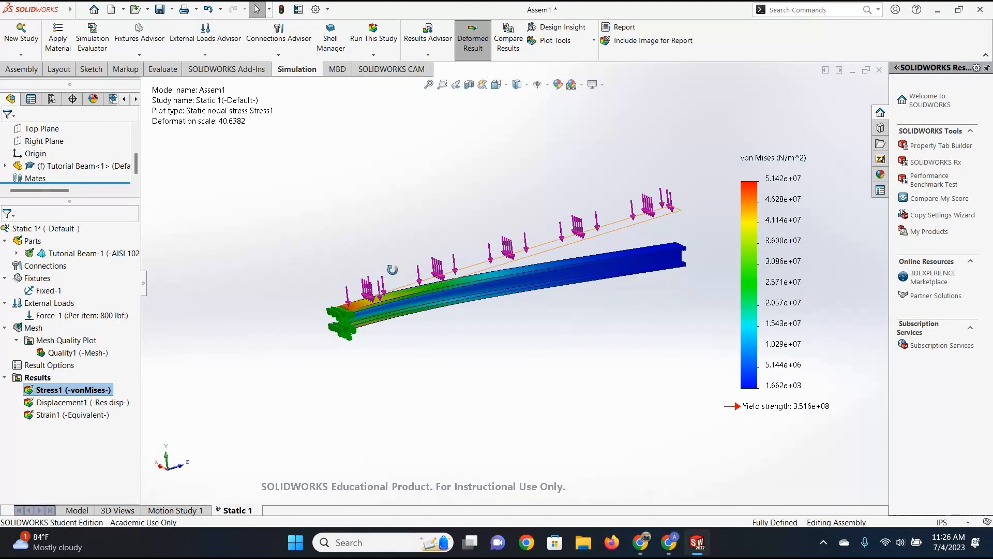
- Examine the von Mises stress distribution on the deformed beam from both sides, including close up near the fixed end
{"action": "middle_click_drag", "start_coordinate": [403, 345], "coordinate": [341, 290]}
{"action": "scroll", "coordinate": [331, 295], "scroll_direction": "down", "scroll_amount": 5}
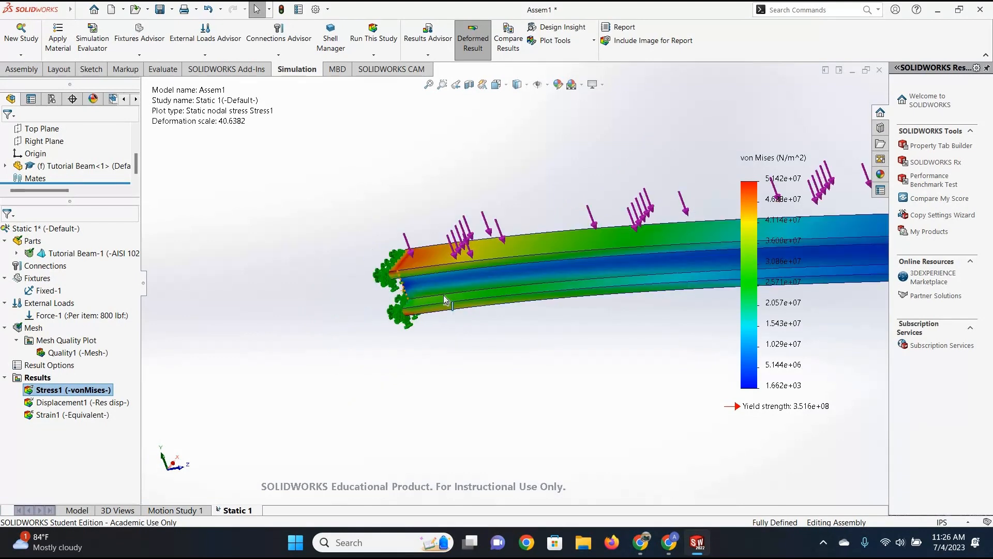
{"action": "middle_click_drag", "start_coordinate": [578, 314], "coordinate": [479, 285]}
{"action": "middle_click_drag", "start_coordinate": [544, 220], "coordinate": [483, 317]}
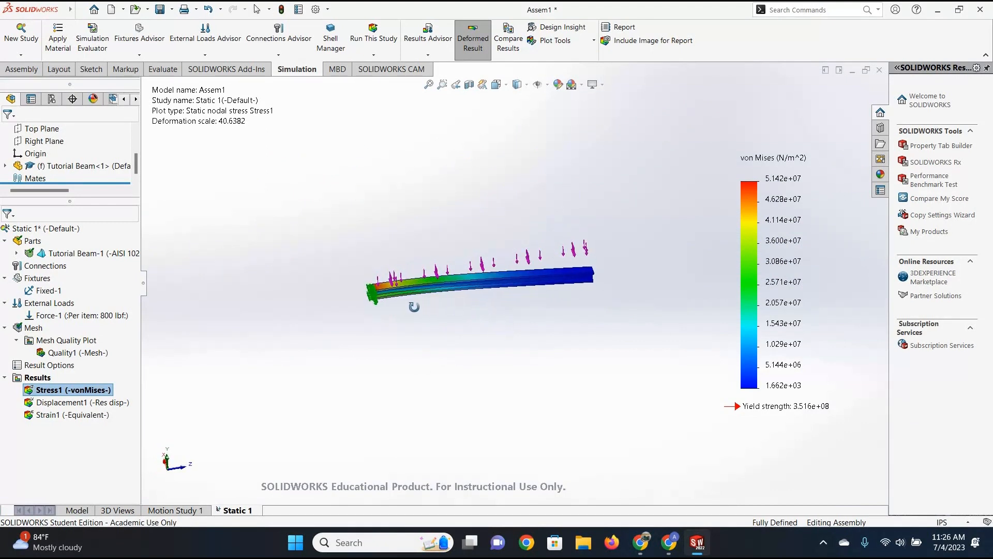
{"action": "middle_click_drag", "start_coordinate": [414, 306], "coordinate": [567, 302]}
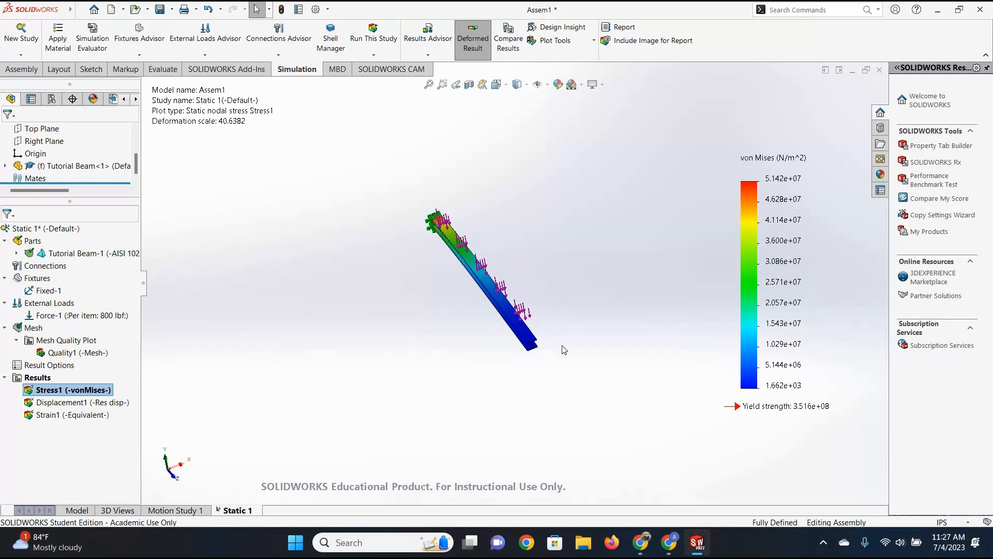
{"action": "middle_click_drag", "start_coordinate": [499, 308], "coordinate": [607, 251]}
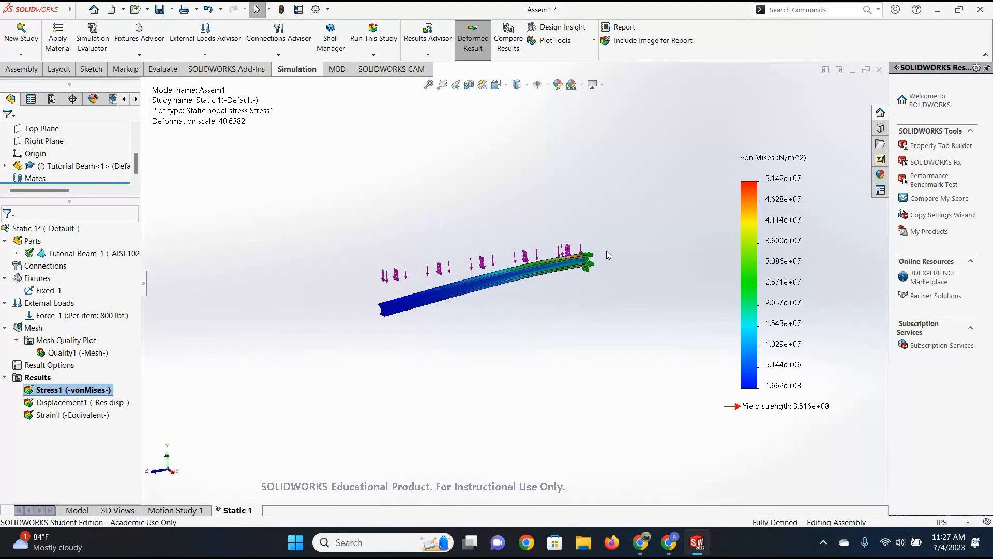
{"action": "scroll", "coordinate": [436, 310], "scroll_direction": "down", "scroll_amount": 4}
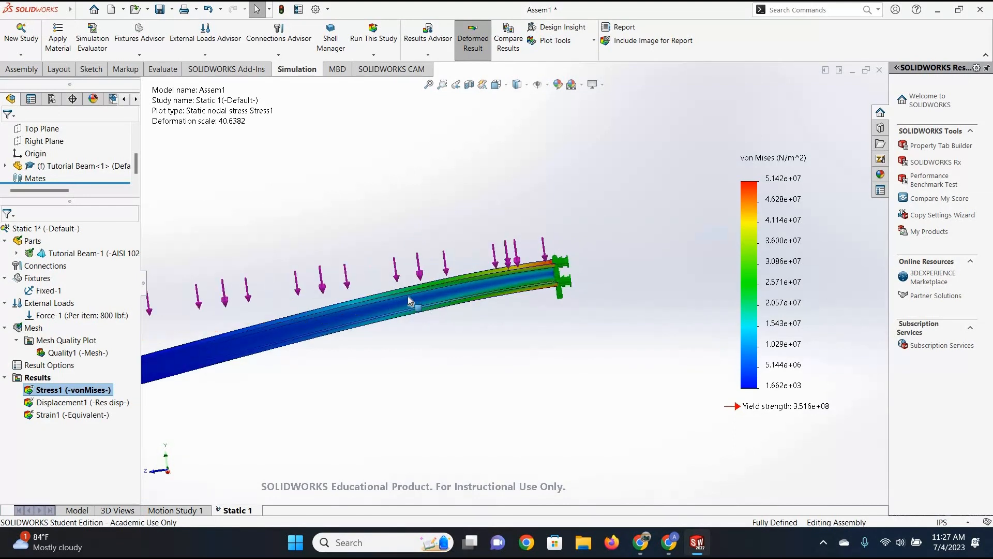
{"action": "scroll", "coordinate": [408, 296], "scroll_direction": "up", "scroll_amount": 4}
{"action": "mouse_move", "coordinate": [472, 301]}
{"action": "middle_mouse_down"}
{"action": "mouse_move", "coordinate": [452, 222]}
{"action": "mouse_move", "coordinate": [381, 262]}
{"action": "mouse_move", "coordinate": [361, 292]}
{"action": "mouse_move", "coordinate": [383, 243]}
{"action": "mouse_move", "coordinate": [425, 237]}
{"action": "mouse_move", "coordinate": [456, 252]}
{"action": "mouse_move", "coordinate": [426, 166]}
{"action": "mouse_move", "coordinate": [492, 217]}
{"action": "mouse_move", "coordinate": [525, 269]}
{"action": "mouse_move", "coordinate": [485, 269]}
{"action": "mouse_move", "coordinate": [467, 291]}
{"action": "middle_mouse_up"}
{"action": "scroll", "coordinate": [462, 266], "scroll_direction": "down", "scroll_amount": 4}
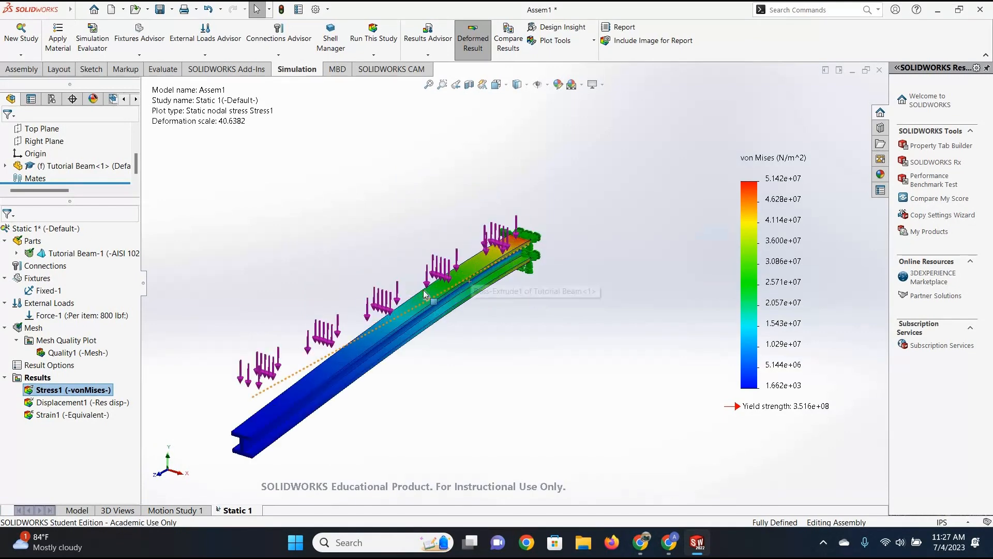
{"action": "middle_click_drag", "start_coordinate": [366, 330], "coordinate": [465, 301]}
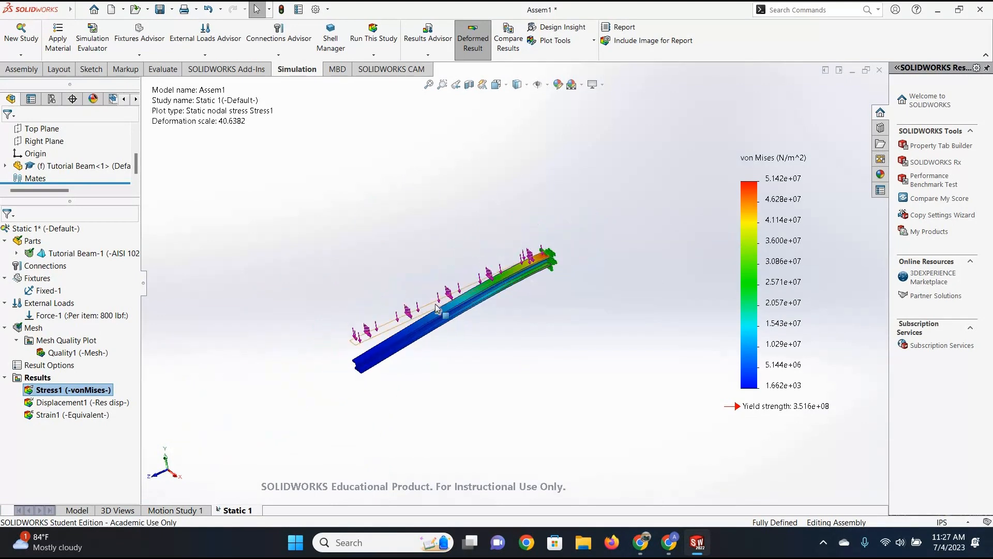